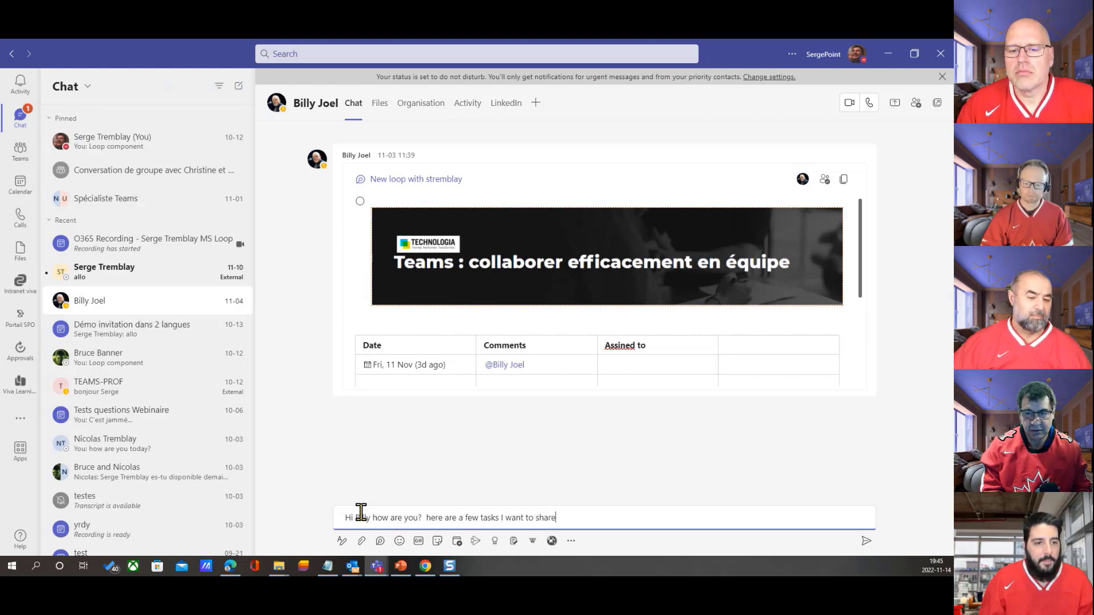
Complete the draft message sentence with "want to share with you" and try to insert a Loop component
text(want to share with)
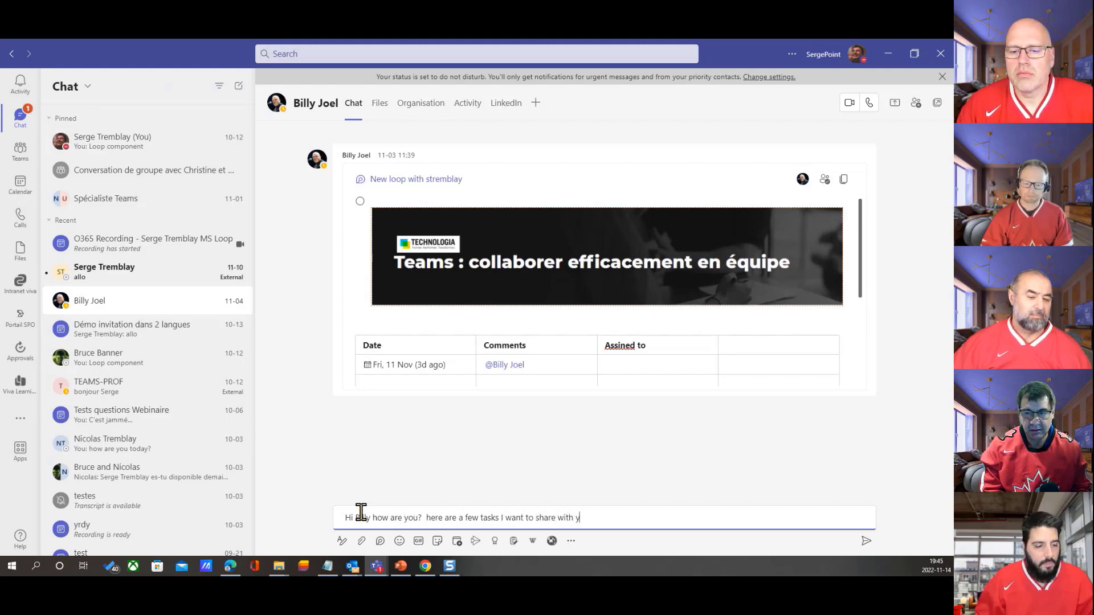
text( you)
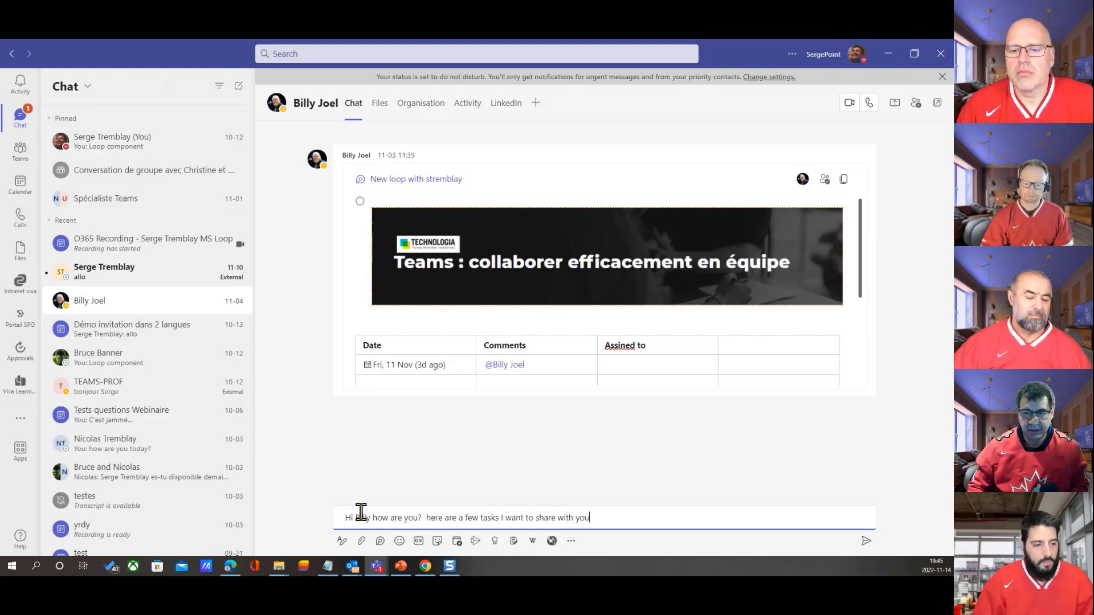
click(380, 541)
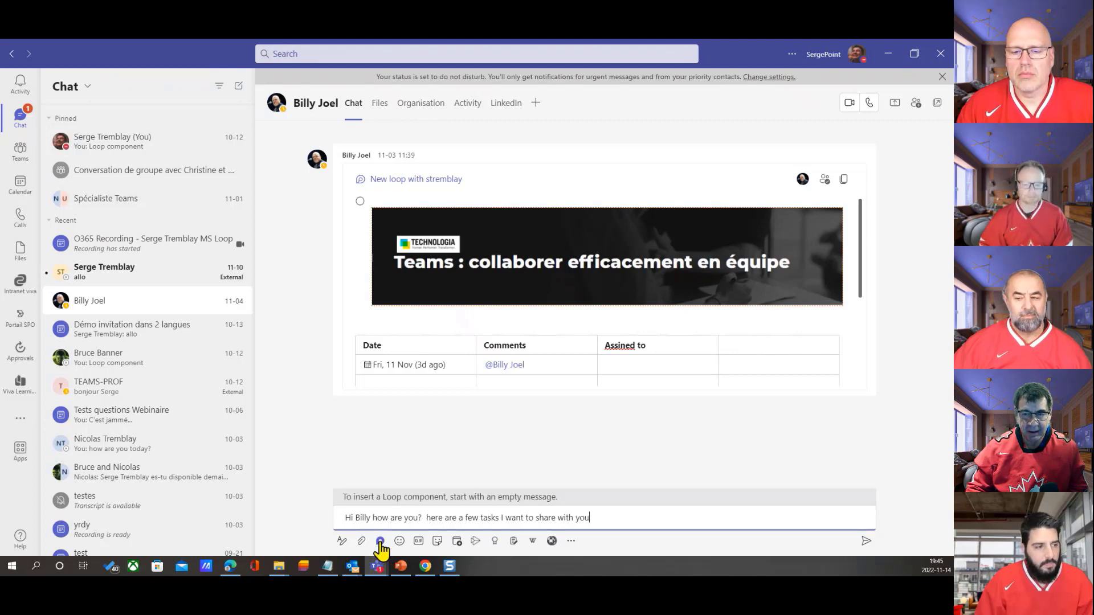
Cut the entire draft message text so that the compose box is empty
click(587, 516)
drag(587, 517, 134, 524)
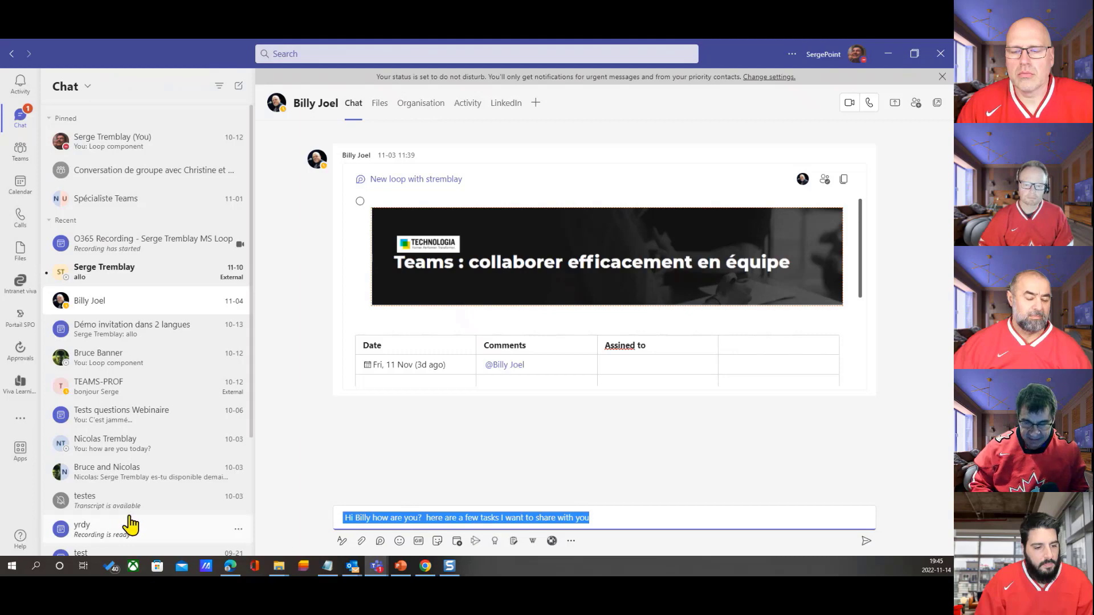
key(ctrl+x)
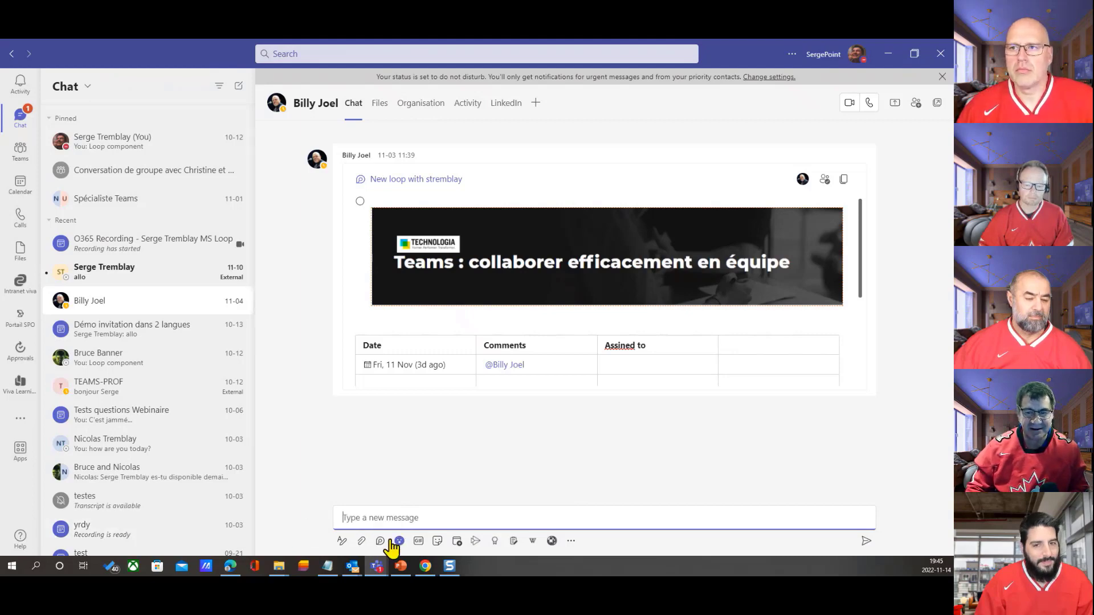
Insert a Loop task list component in the chat message and title it "Task for the Rugby world cup 2023"
click(380, 542)
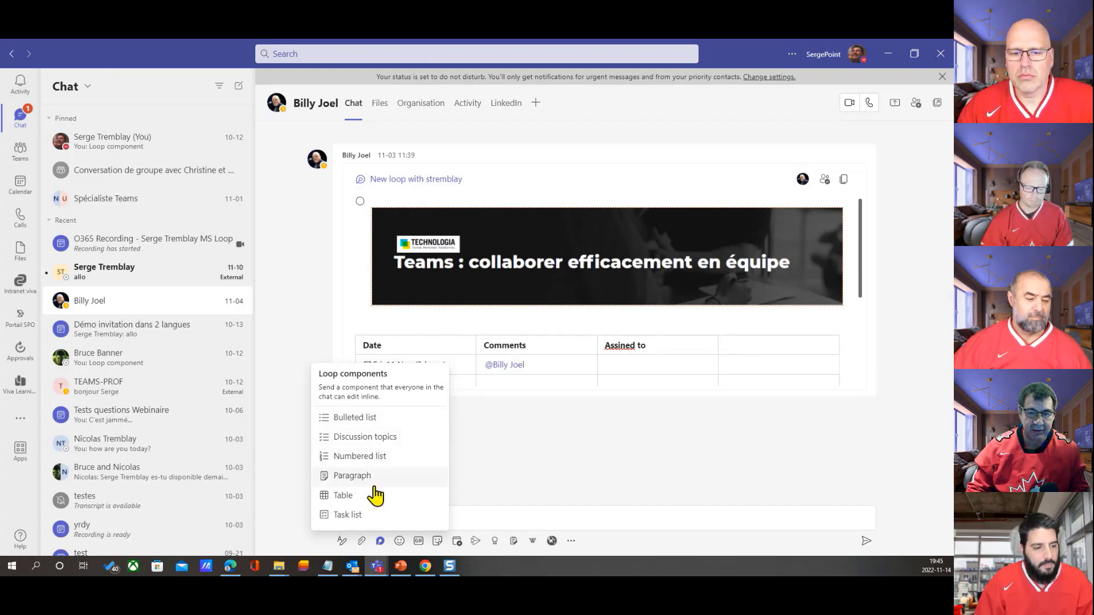
mouse_move(354, 496)
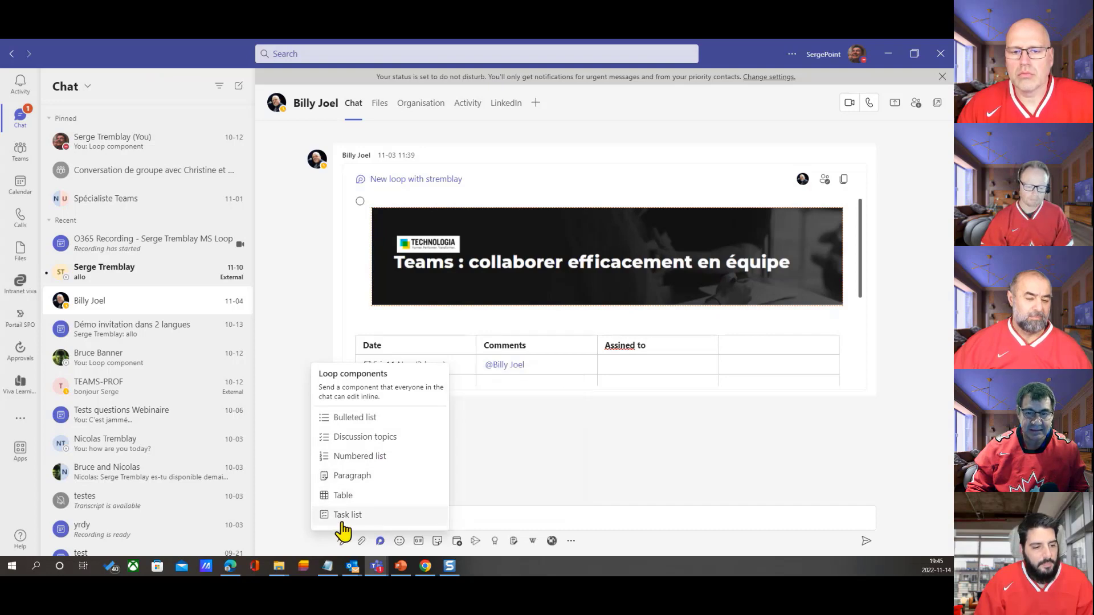
click(366, 516)
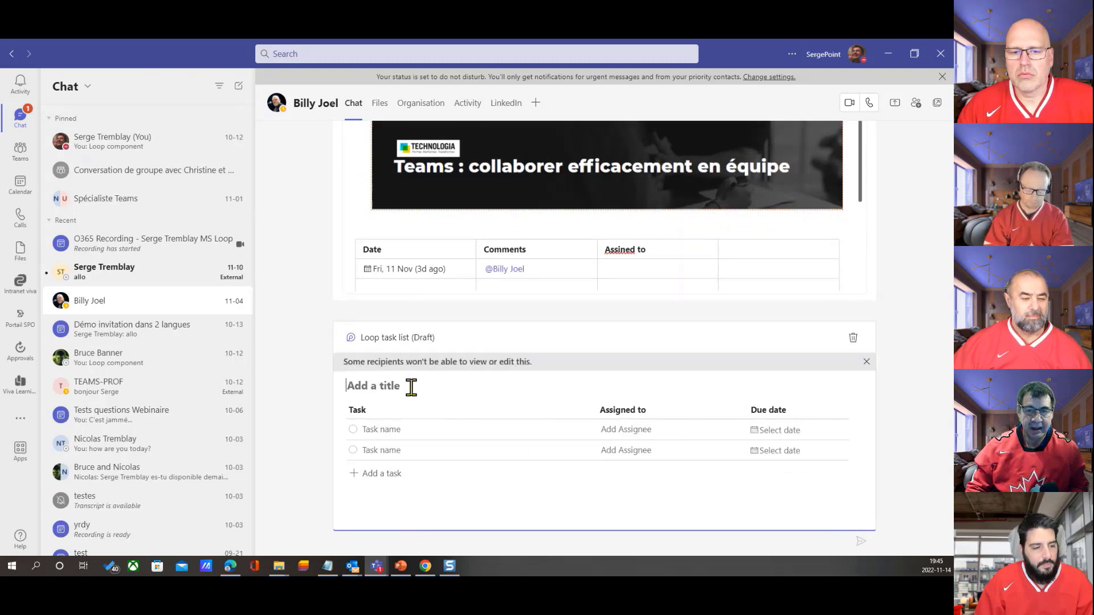
text(Ta)
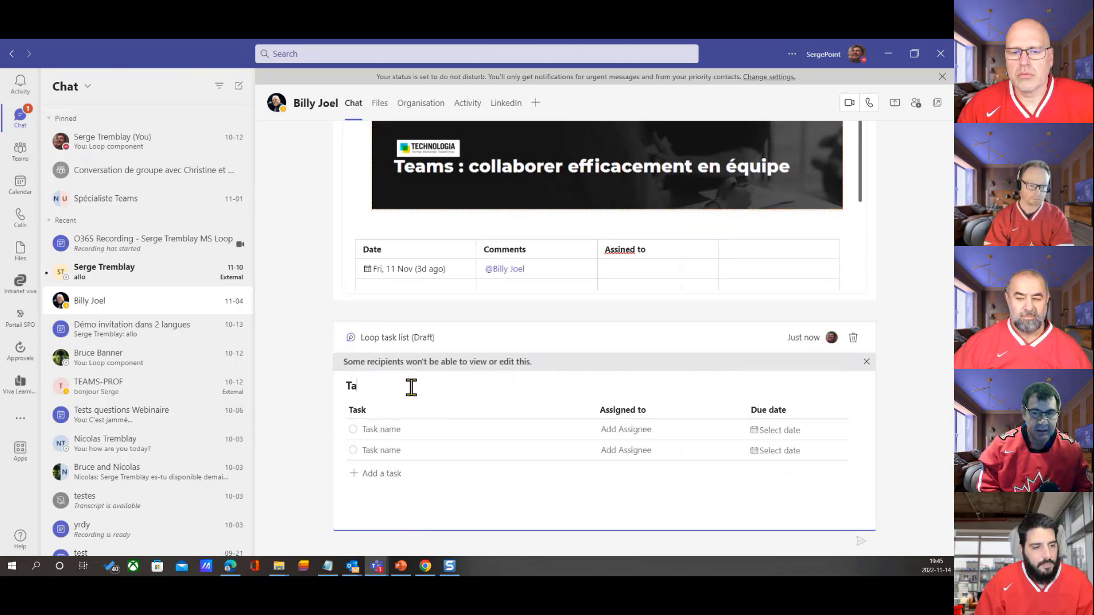
text(k)
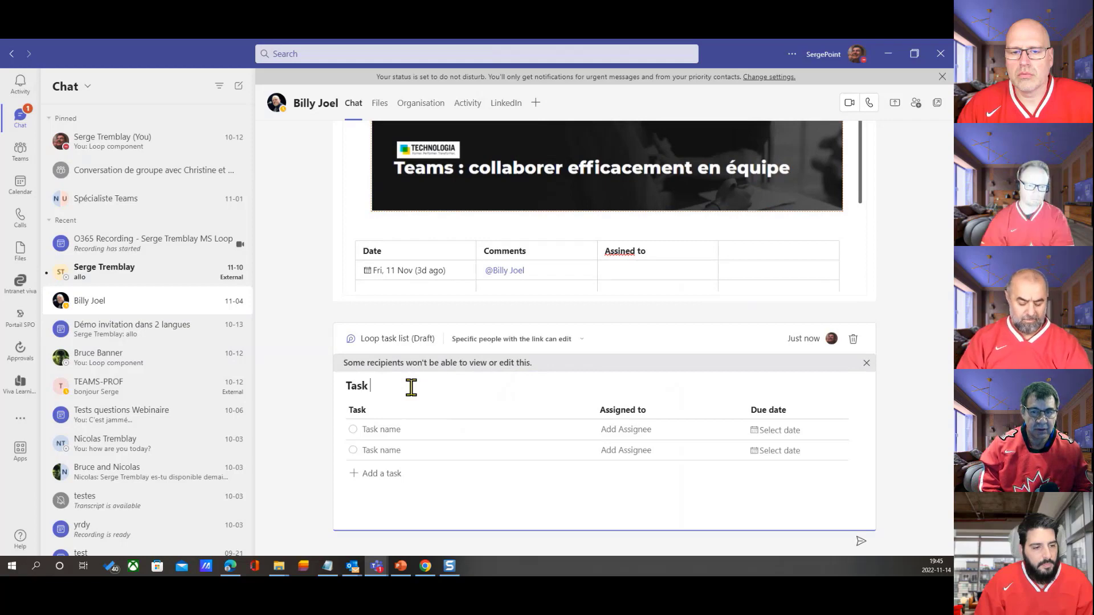
text(s for the)
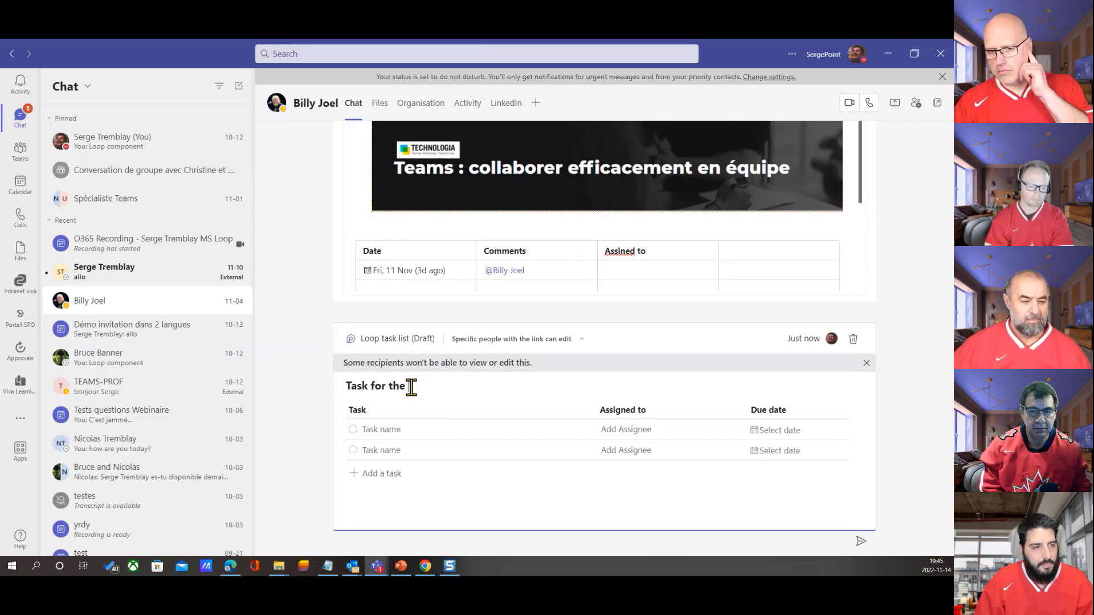
text( tut)
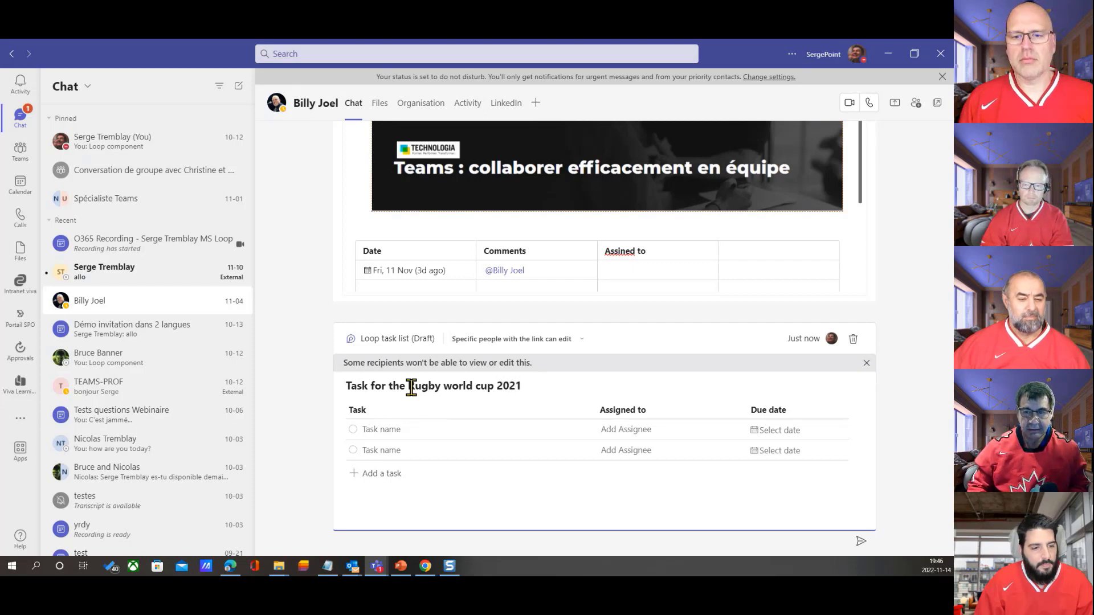
Fill the first task row with "Book hotel", assigned to the chat recipient and due on November 30
click(409, 431)
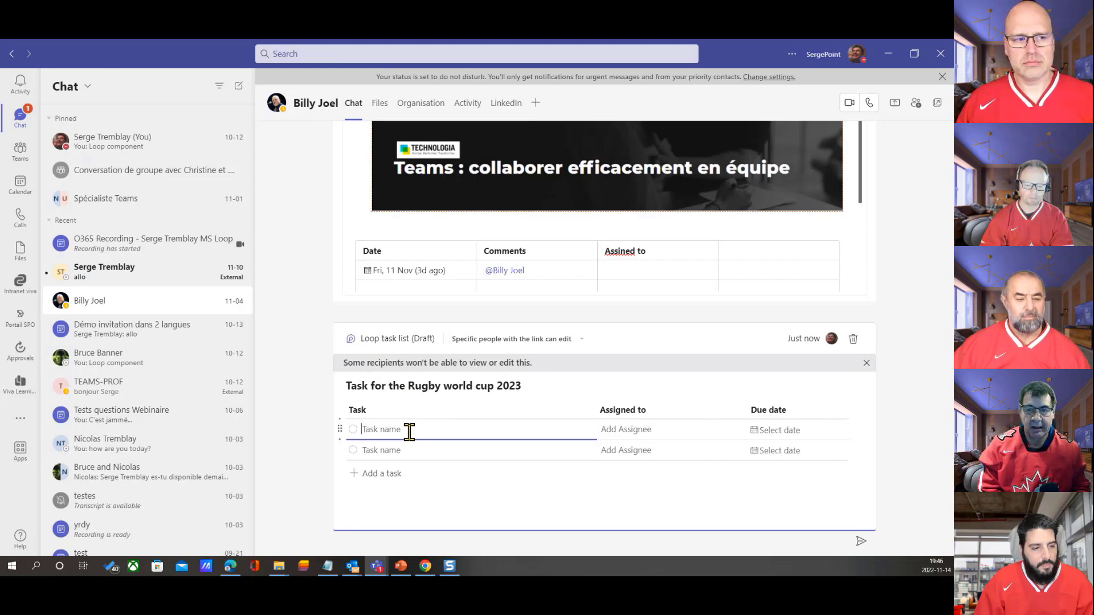
text(V)
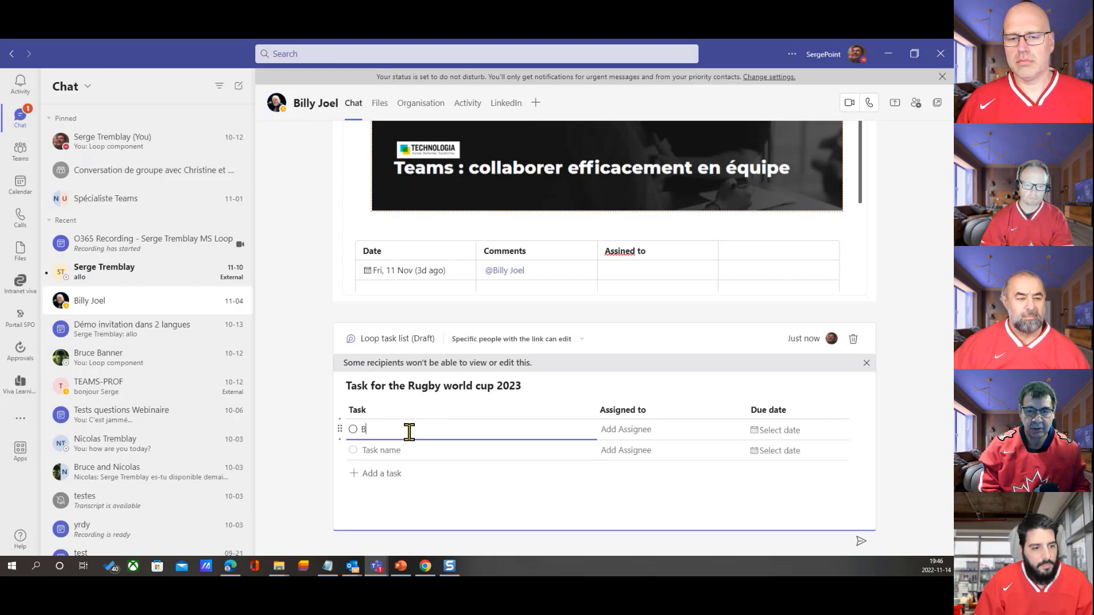
text(ook hotel)
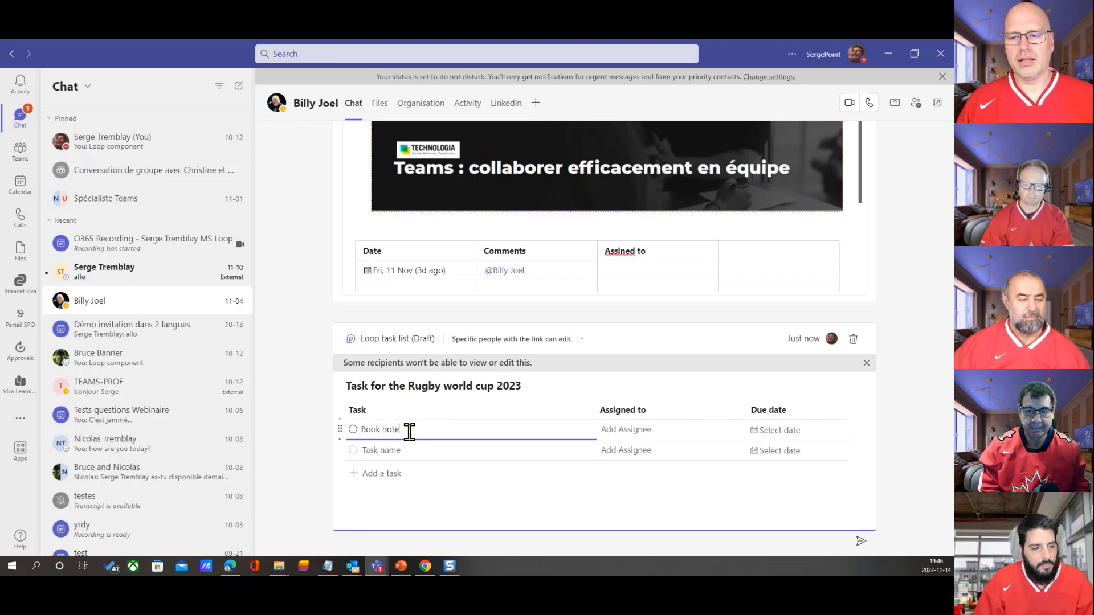
click(632, 431)
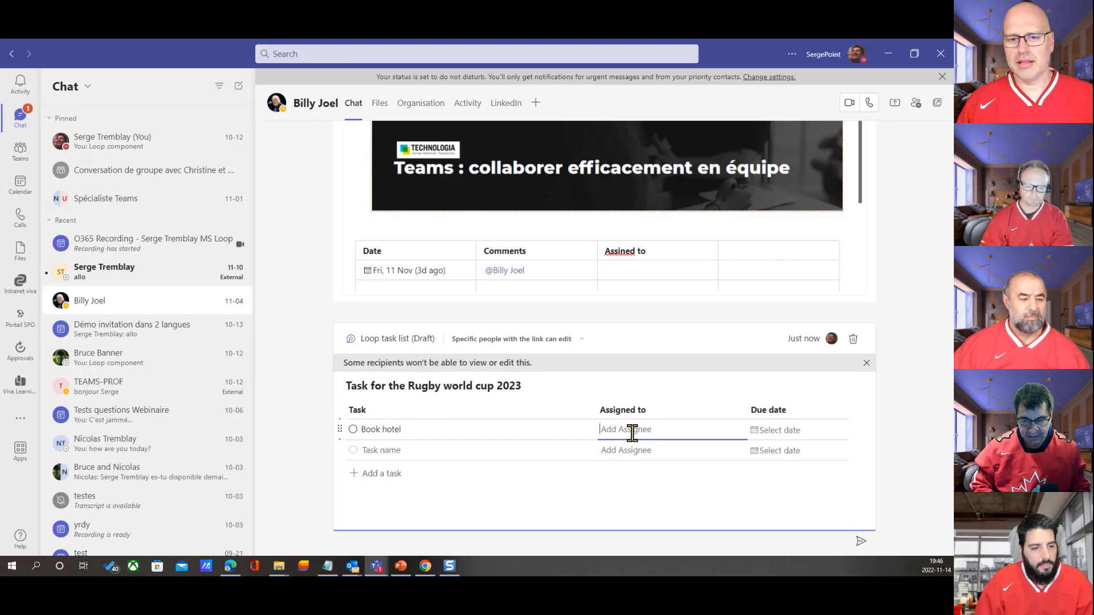
text(@)
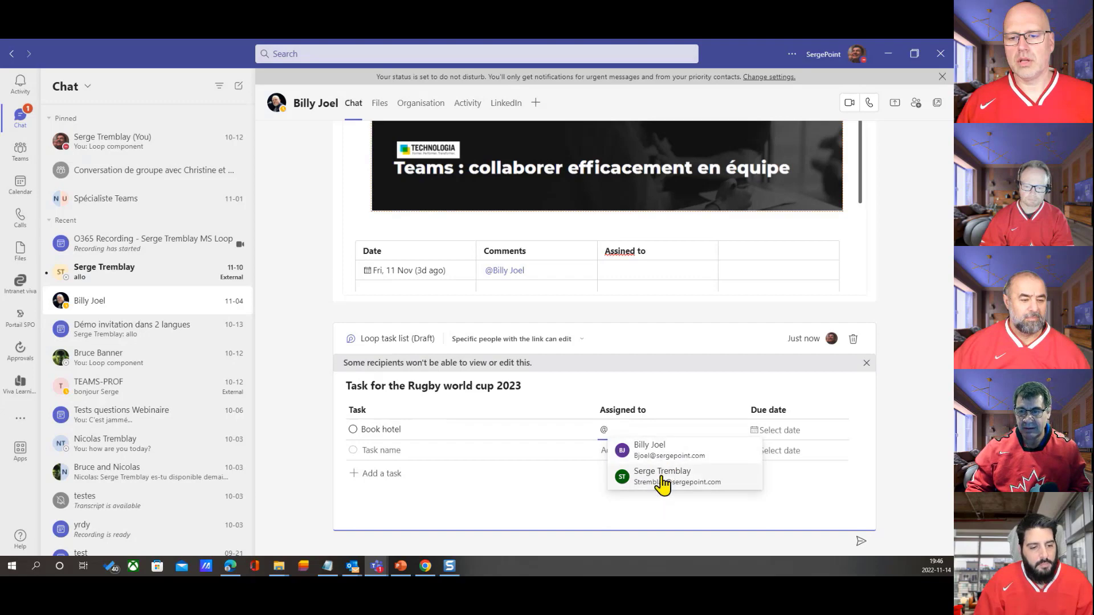
click(660, 450)
click(789, 433)
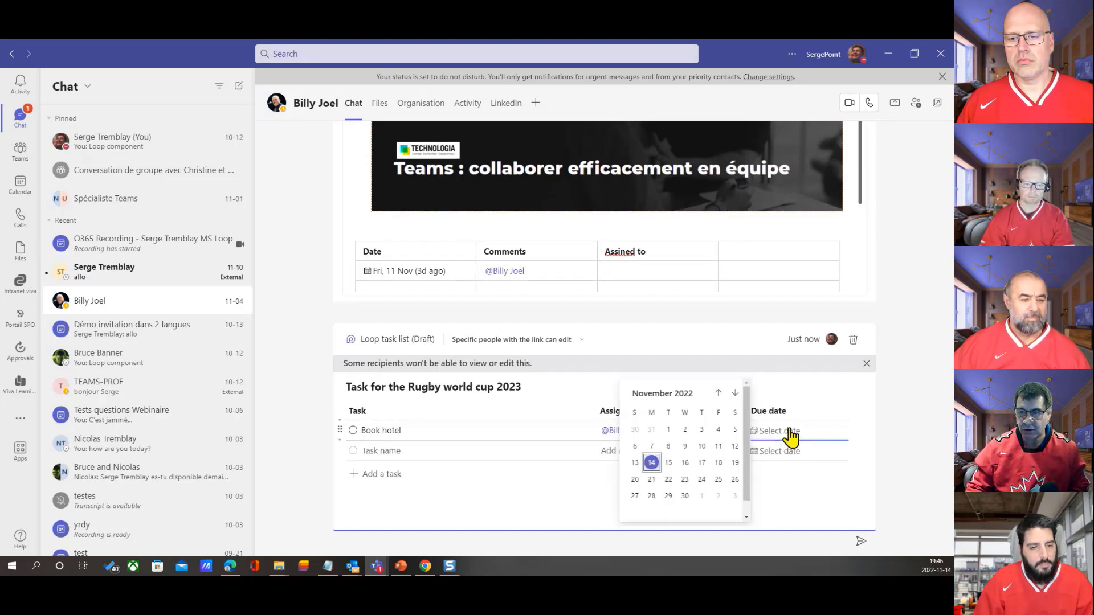
click(685, 495)
click(435, 448)
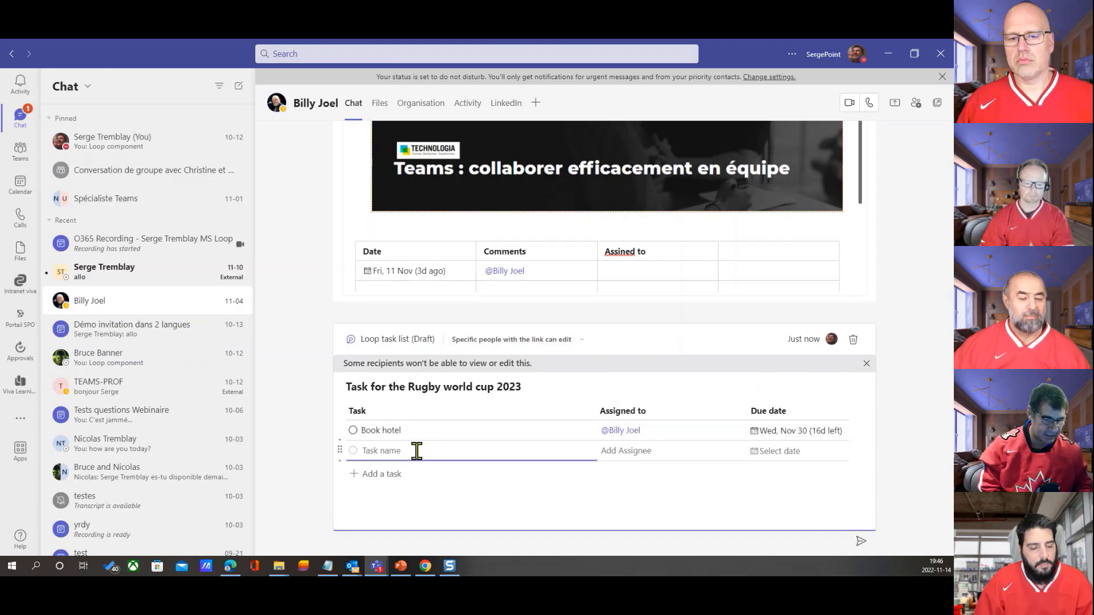
text(Book Flight)
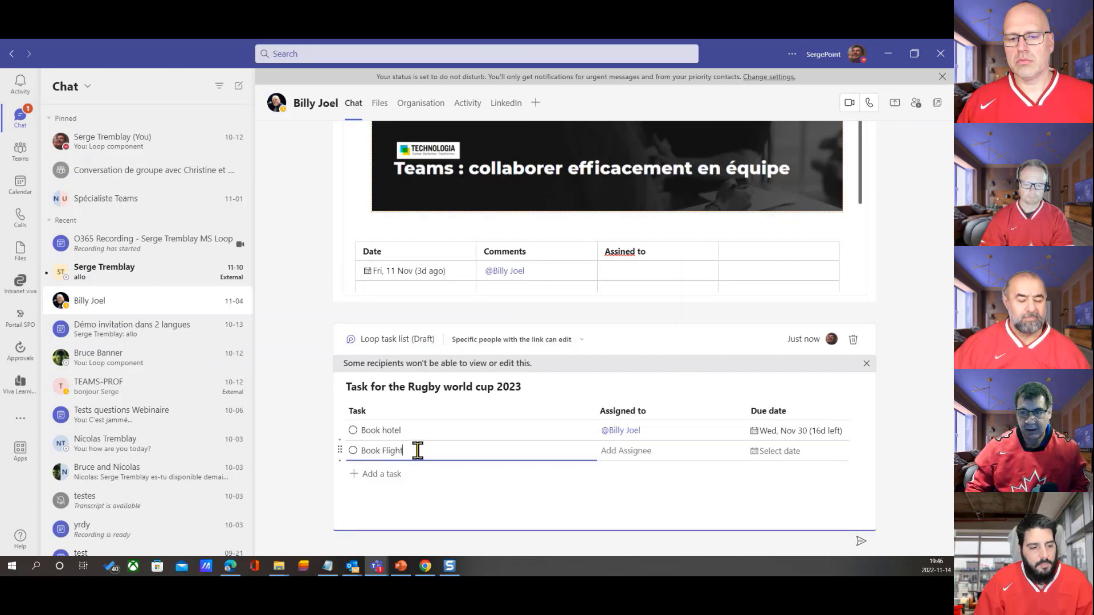
click(645, 451)
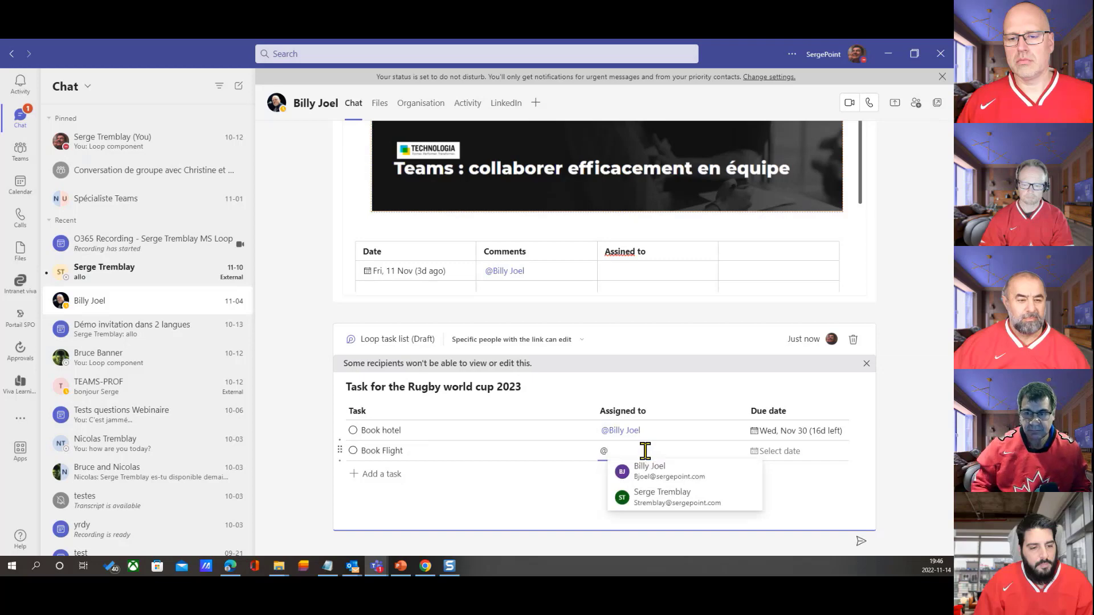
click(656, 497)
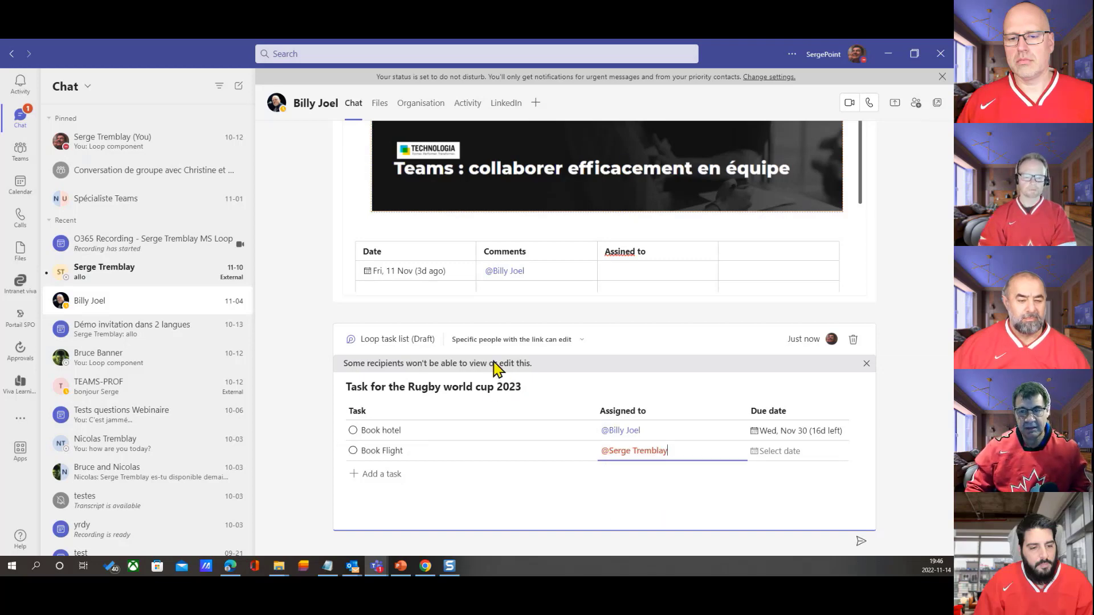
Turn the task list's title line into a checklist item and add an empty checklist item above it
click(347, 385)
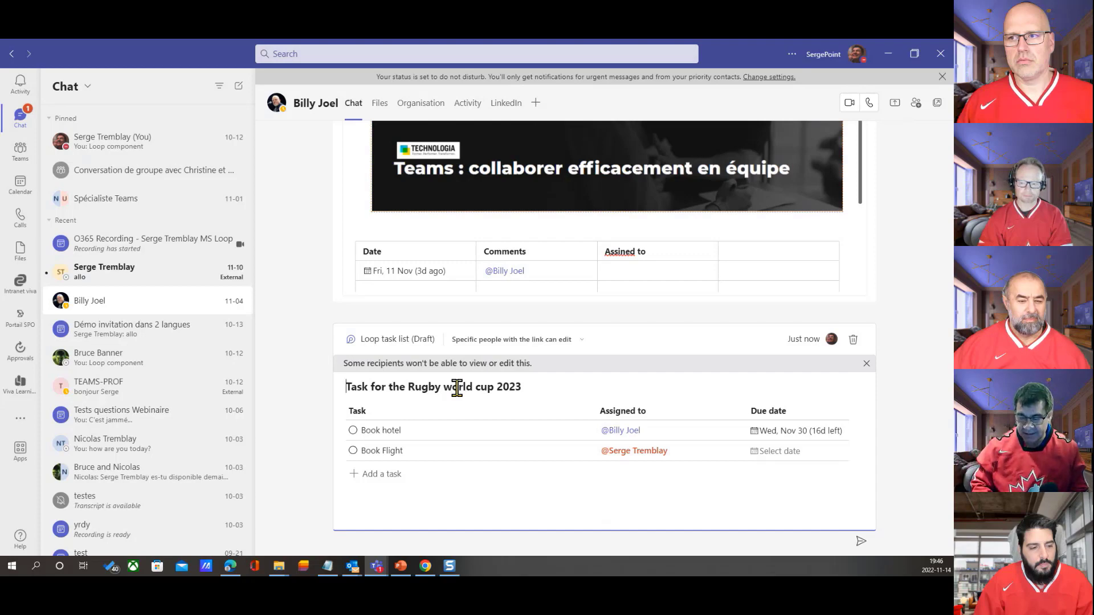
text(/)
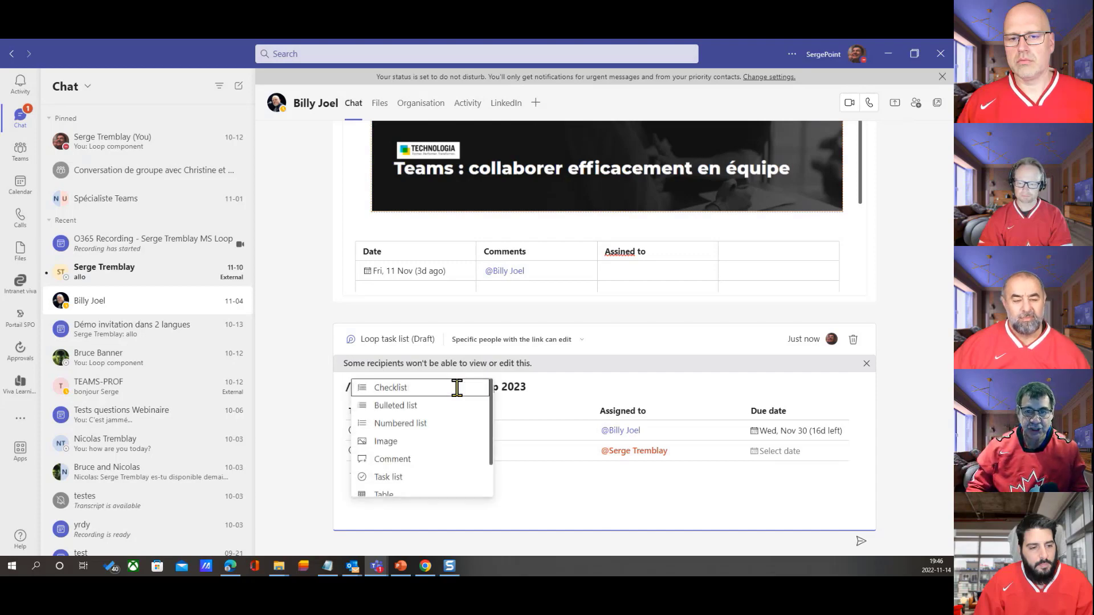
click(457, 387)
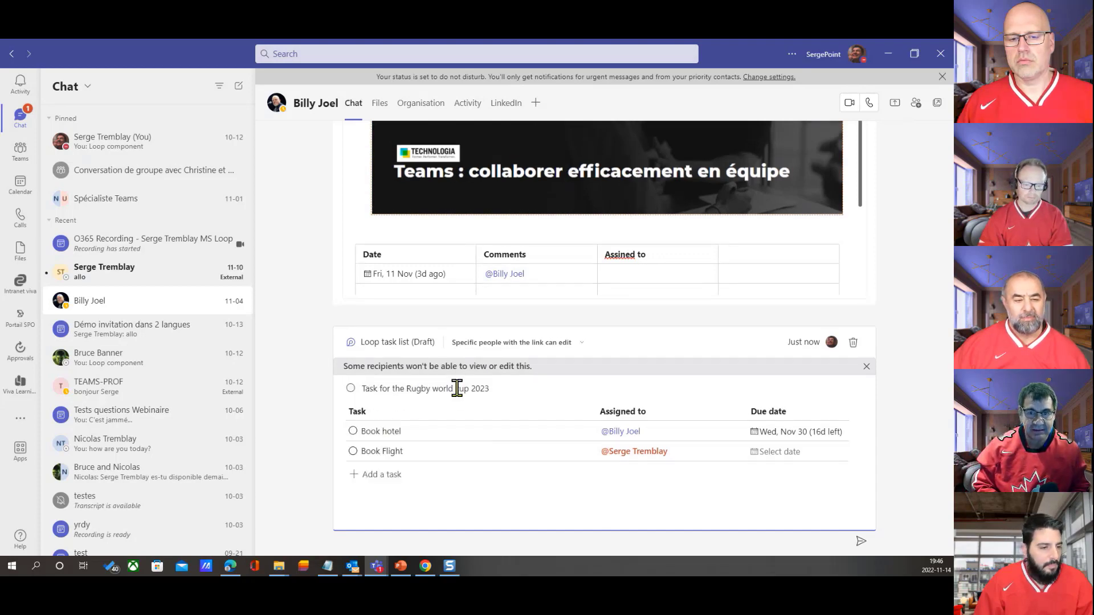
key(Return)
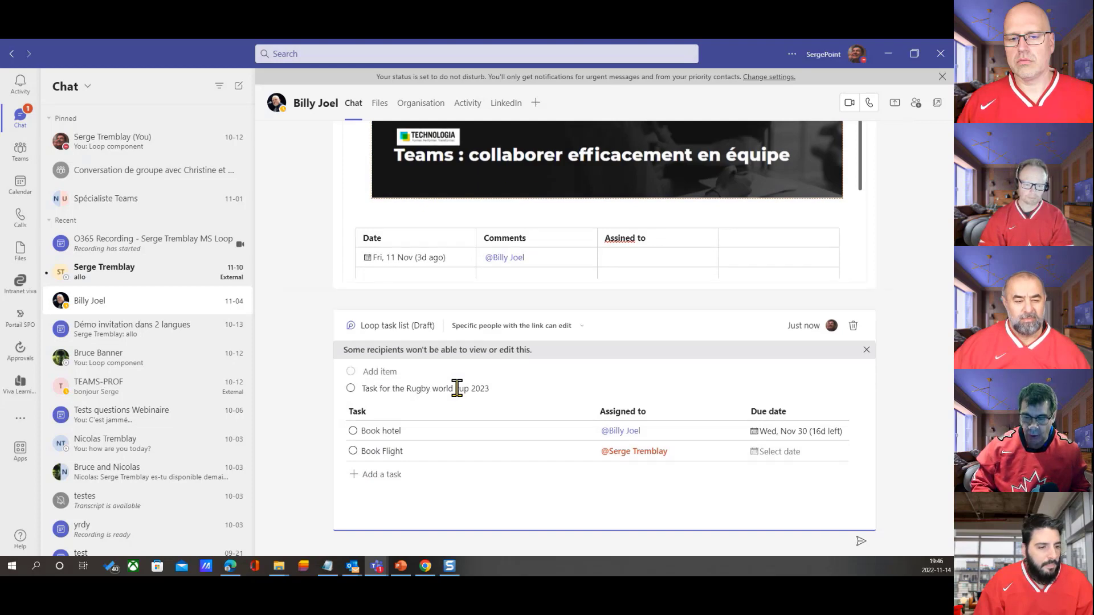
Insert the picture ballon.png from the Images folder into the empty checklist item above the title
text(/)
scroll(459, 395, down, 3)
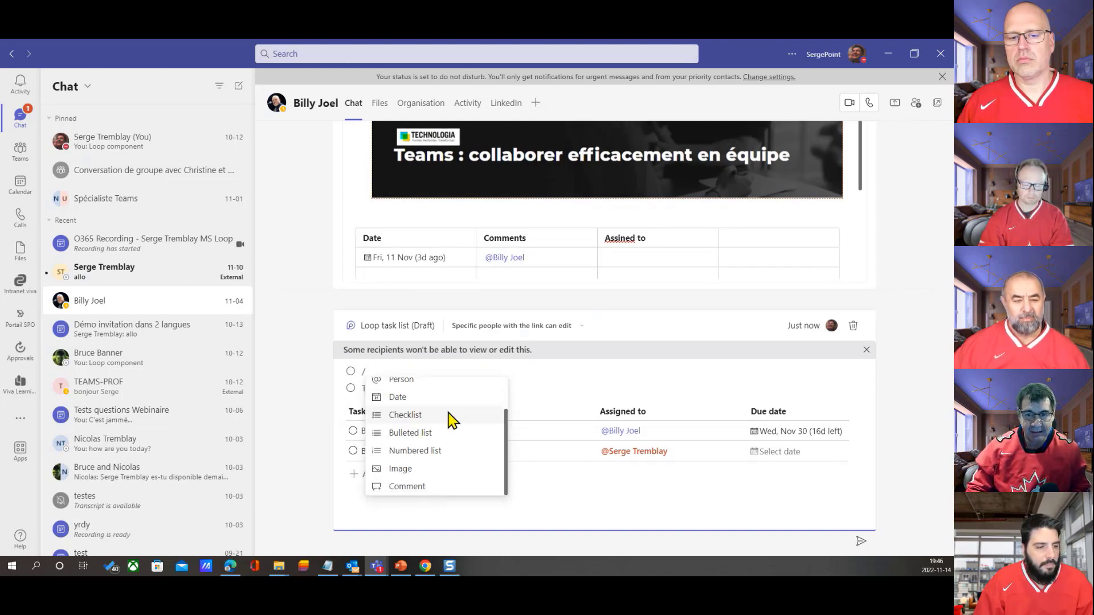
click(439, 469)
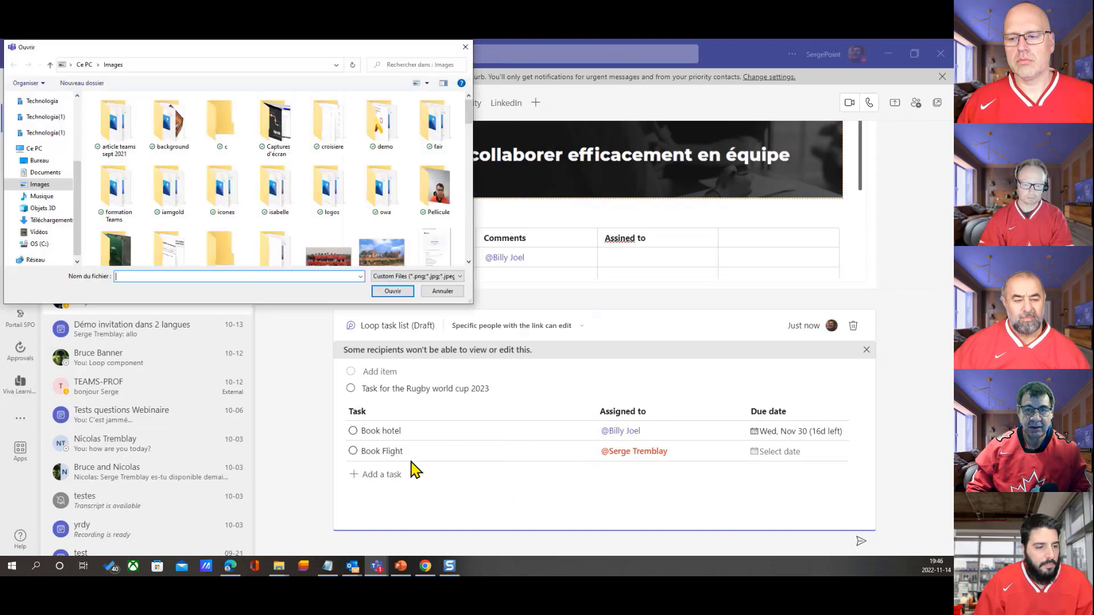
scroll(391, 245, down, 2)
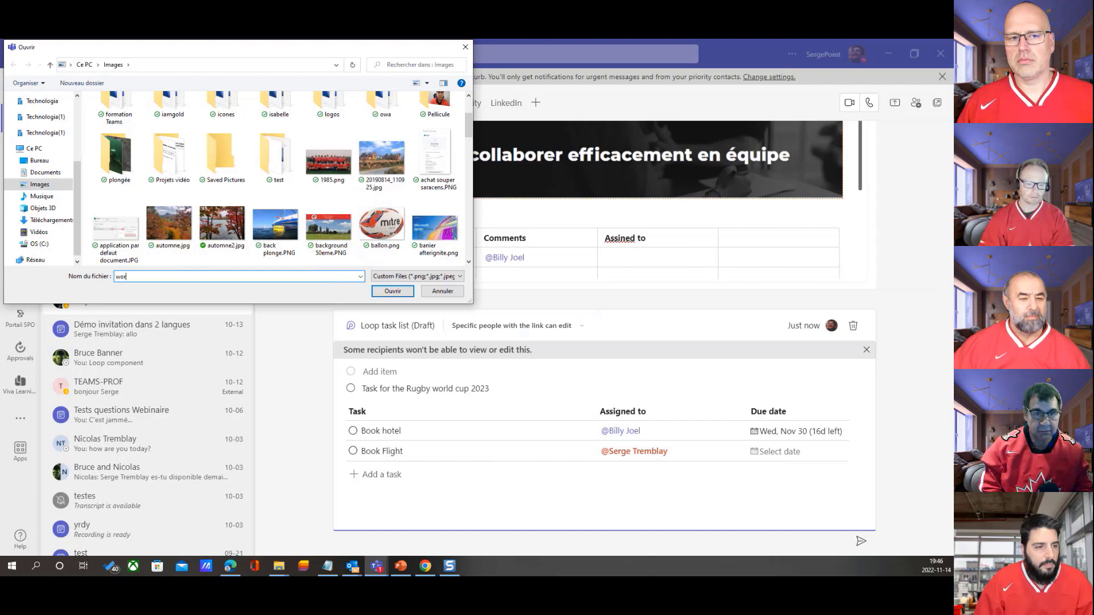
key(BackSpace)
key(BackSpace)
key(BackSpace)
key(BackSpace)
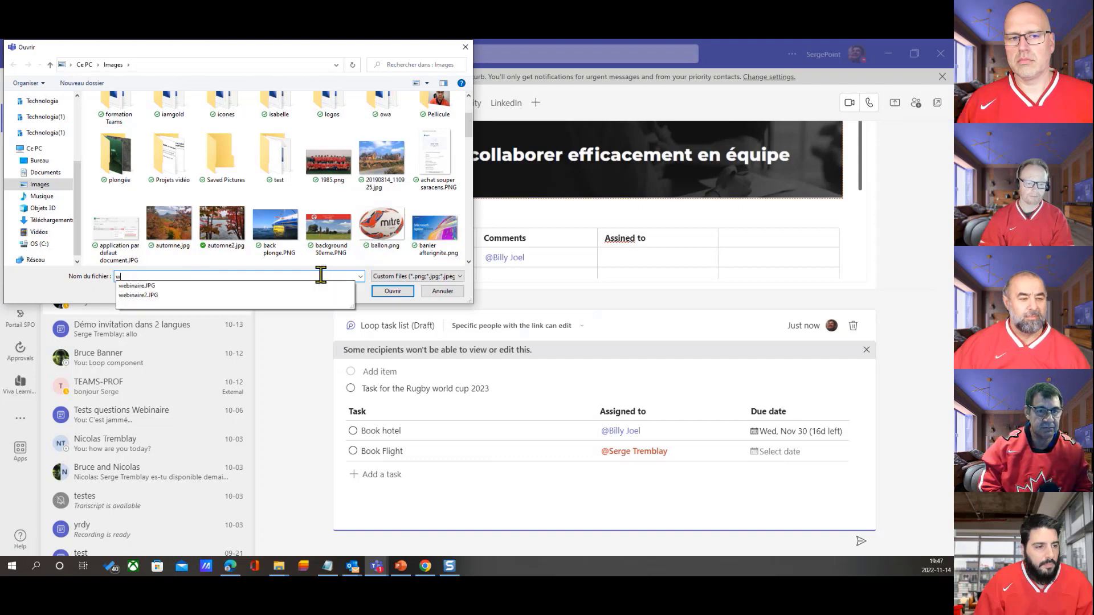
text(ru)
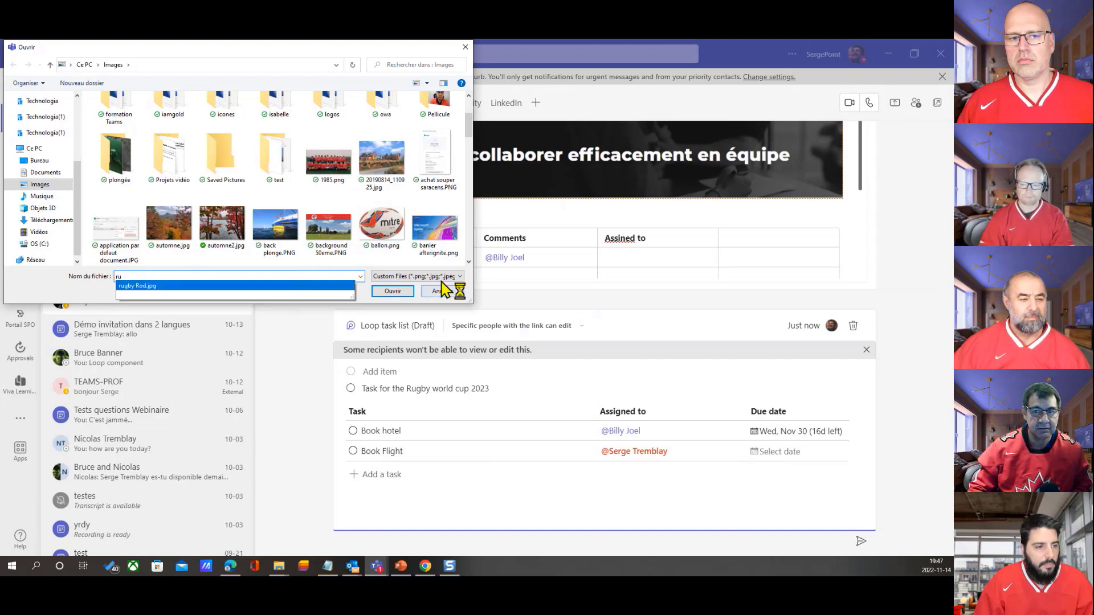
scroll(450, 245, down, 10)
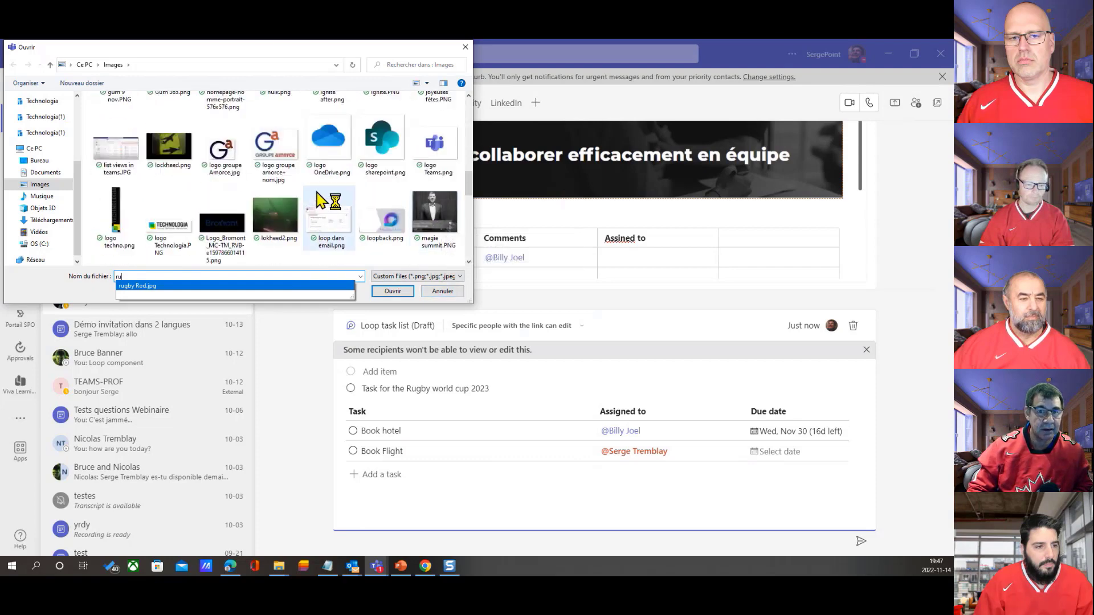
scroll(331, 188, up, 8)
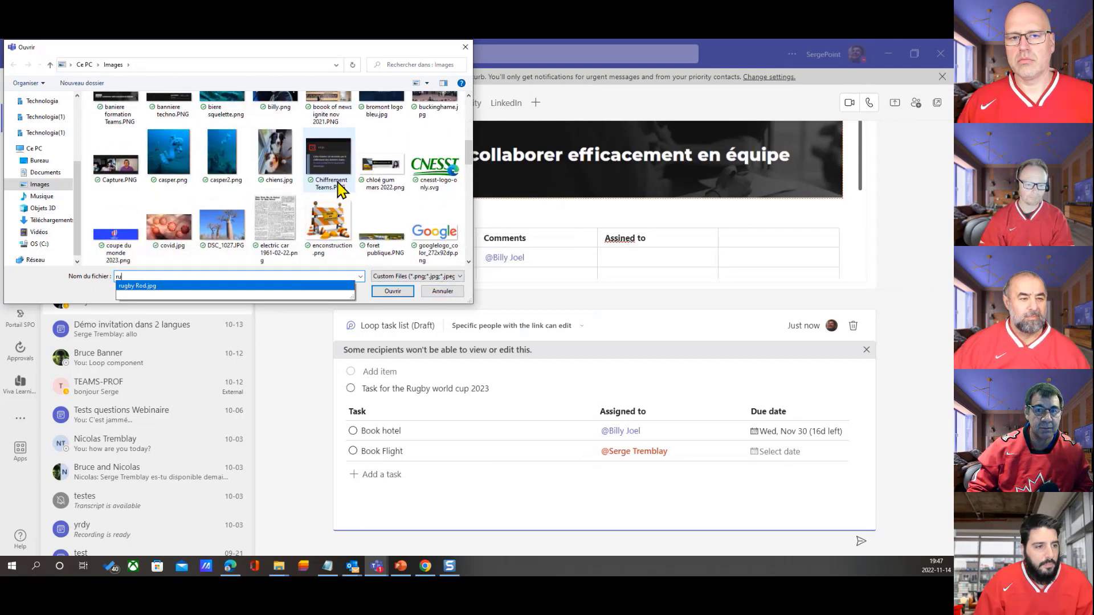
scroll(365, 179, up, 3)
click(398, 174)
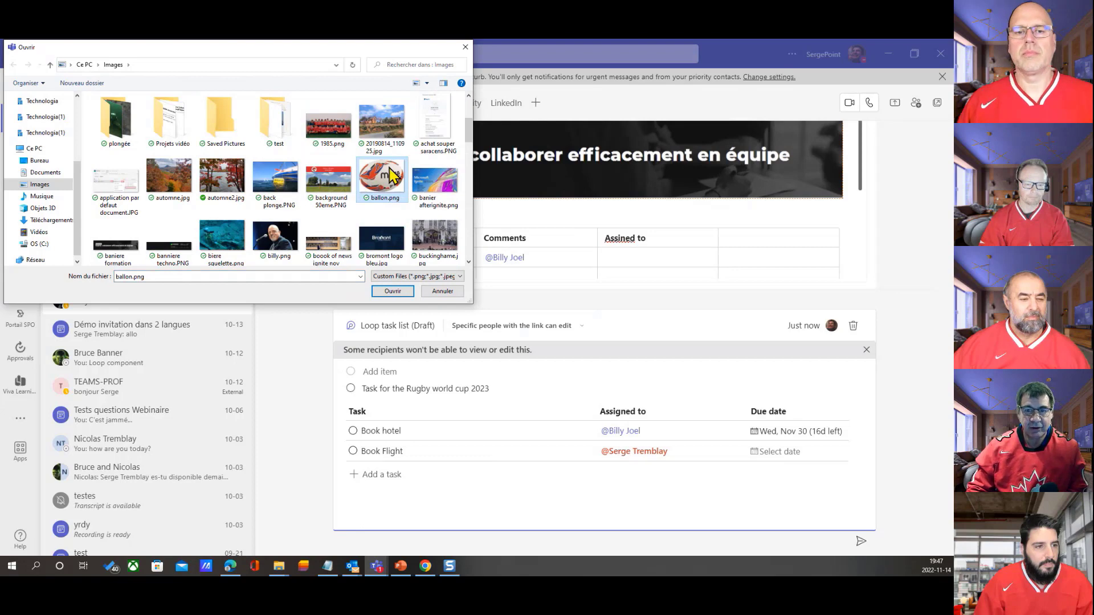
click(399, 292)
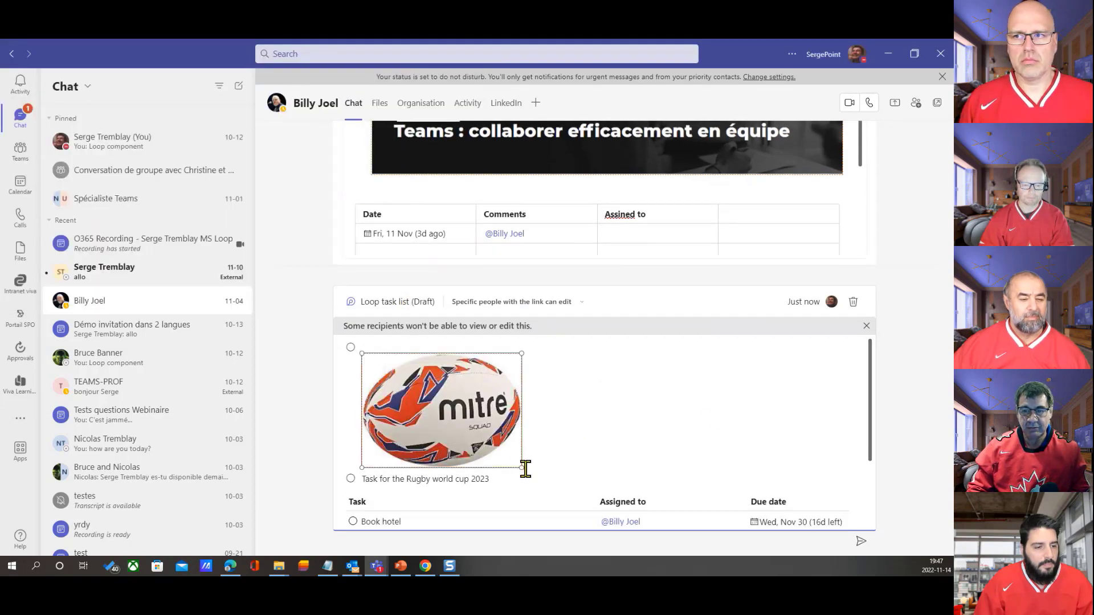
Shrink the ball picture to a small thumbnail and add the line "here is some text" as a checklist item above it
drag(521, 466, 404, 383)
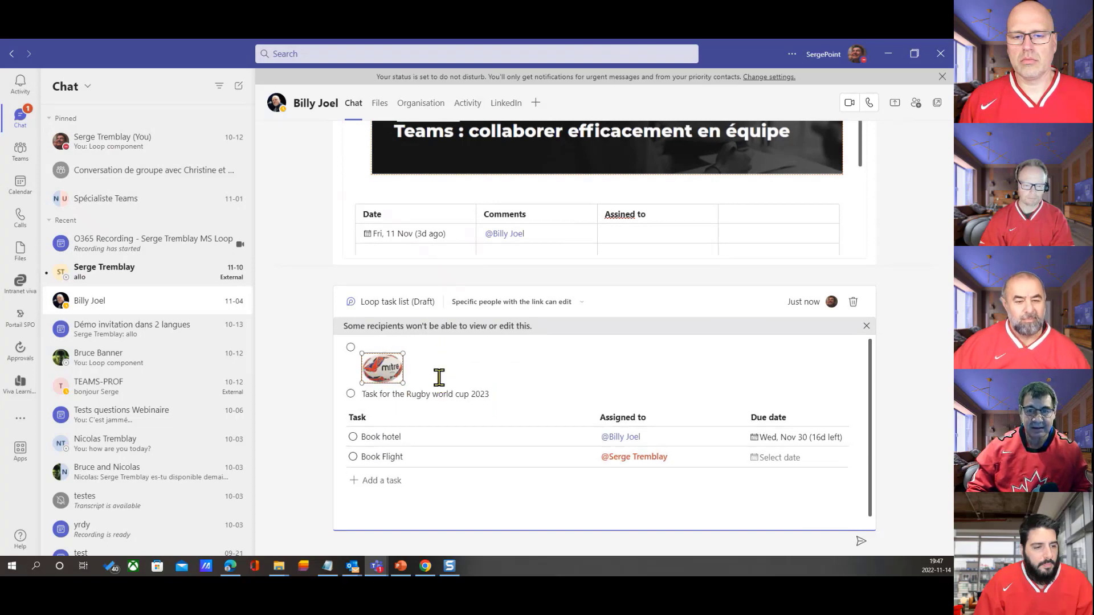
click(450, 379)
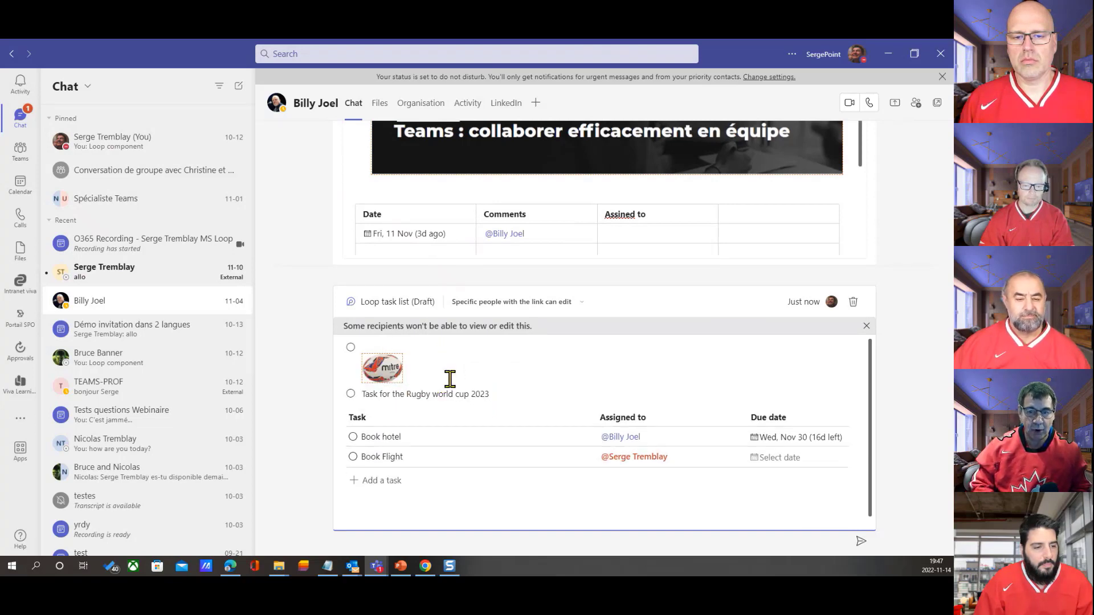
key(Return)
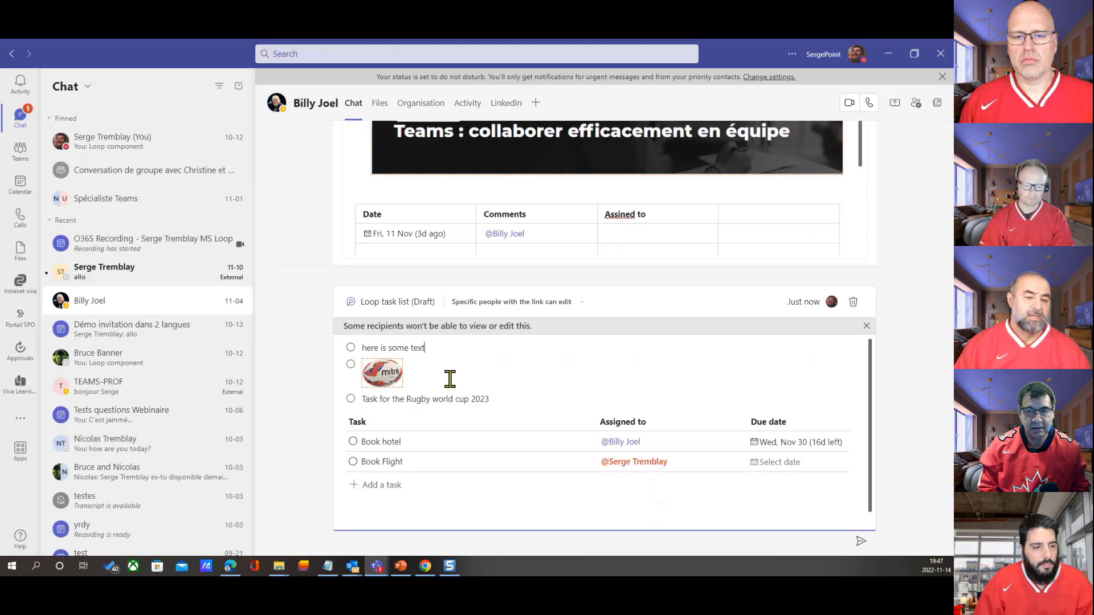
Review the drafted Loop task list and send it to the chat
scroll(569, 376, down, 1)
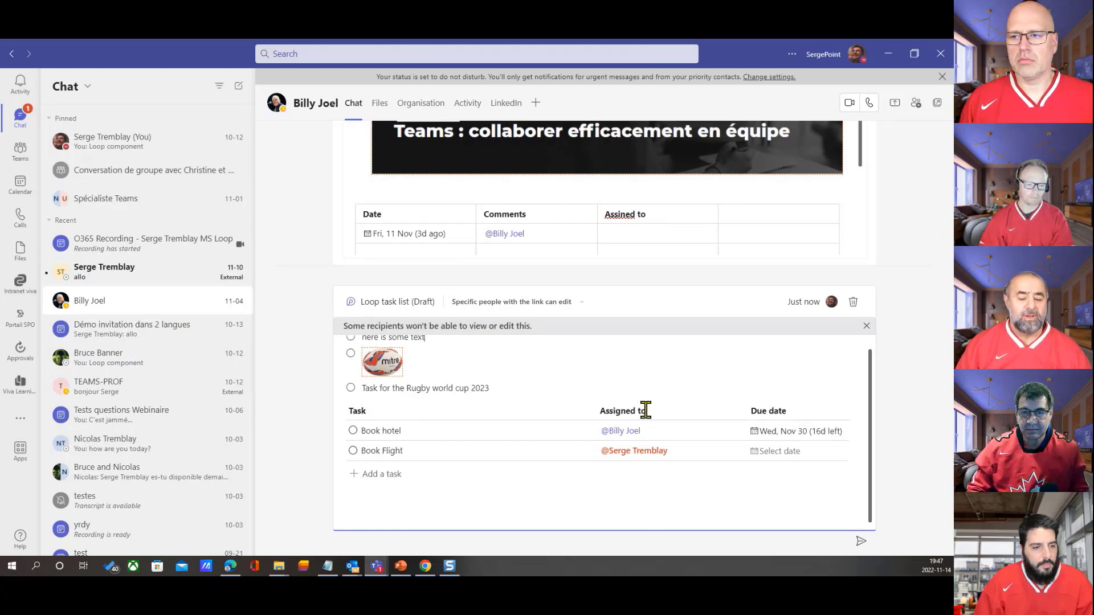
scroll(570, 403, up, 1)
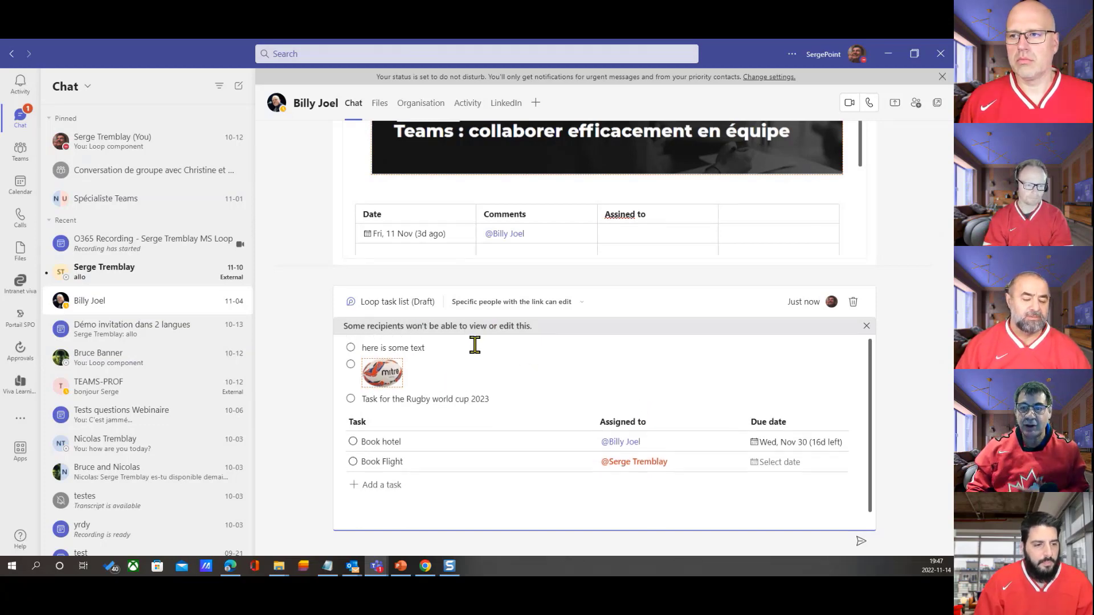
click(861, 542)
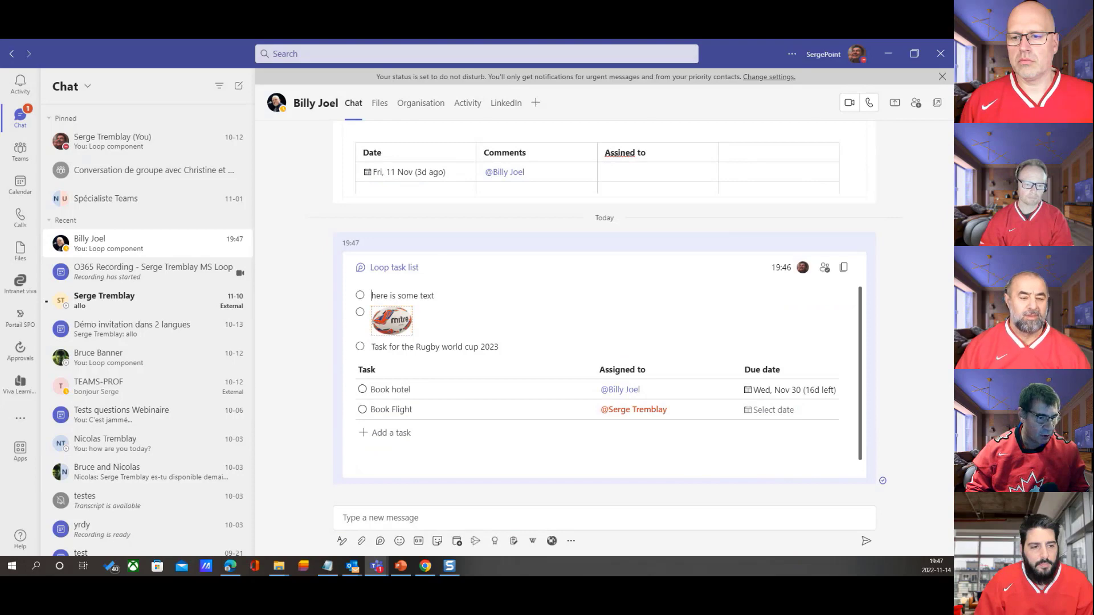
Switch to the recipient's Outlook and Teams browser windows and arrange them side by side
key(alt+Tab)
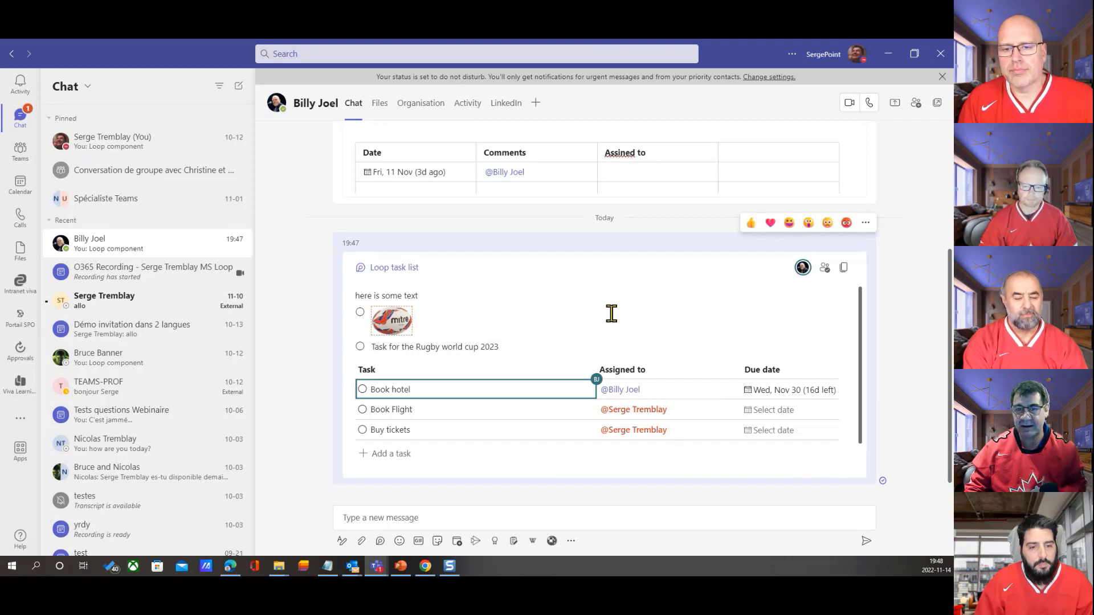
scroll(779, 350, up, 1)
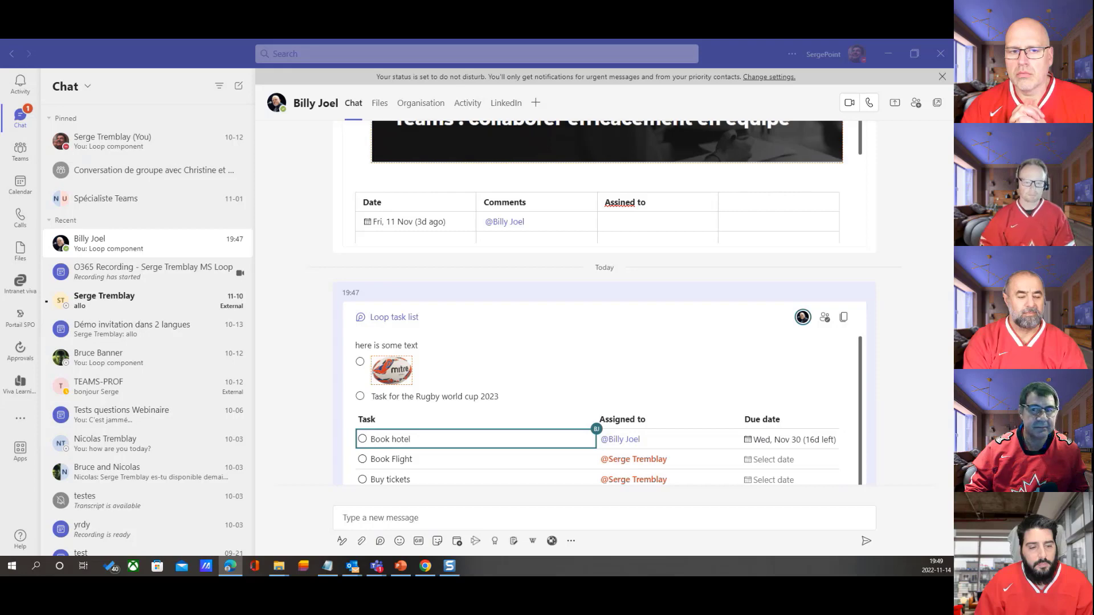
drag(0, 143, 825, 74)
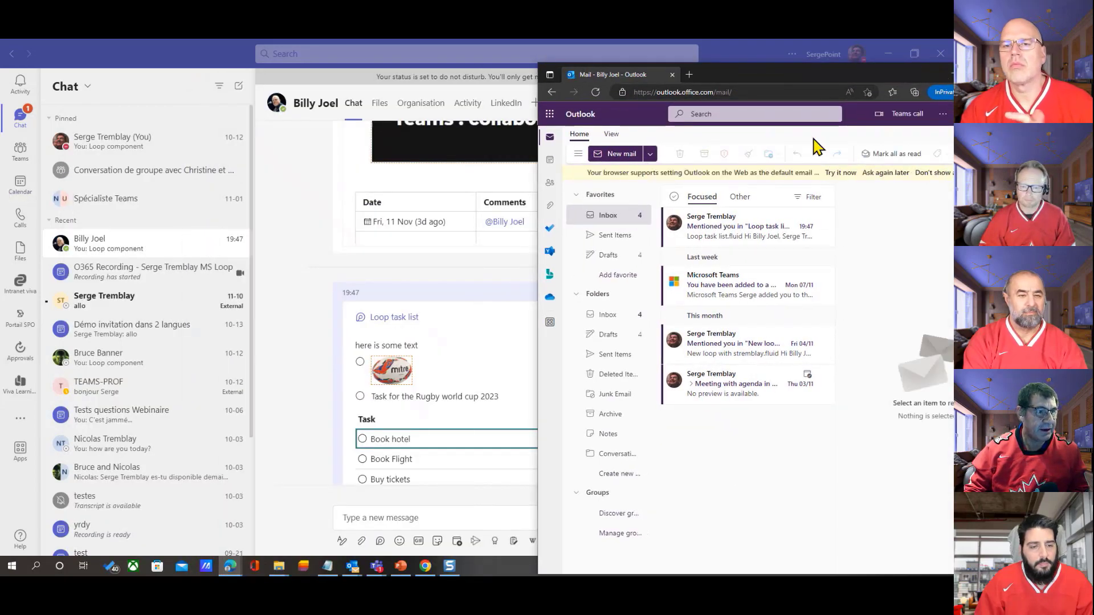
drag(1093, 51, 269, 52)
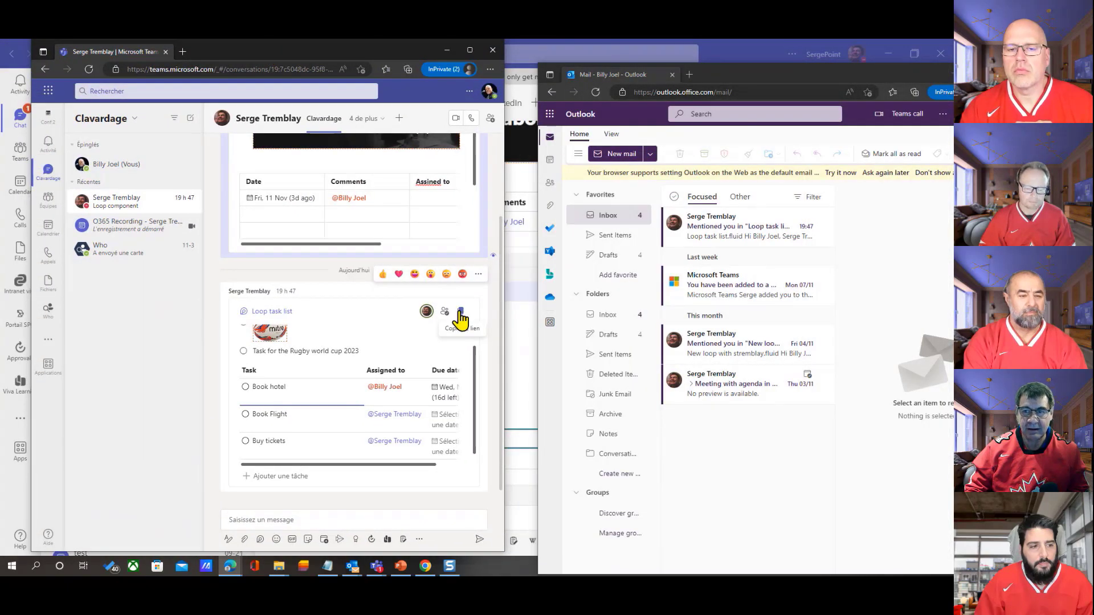
Start a new e-mail in the recipient's Outlook, maximize the window, and address the message to the task list's sender
click(623, 156)
click(623, 155)
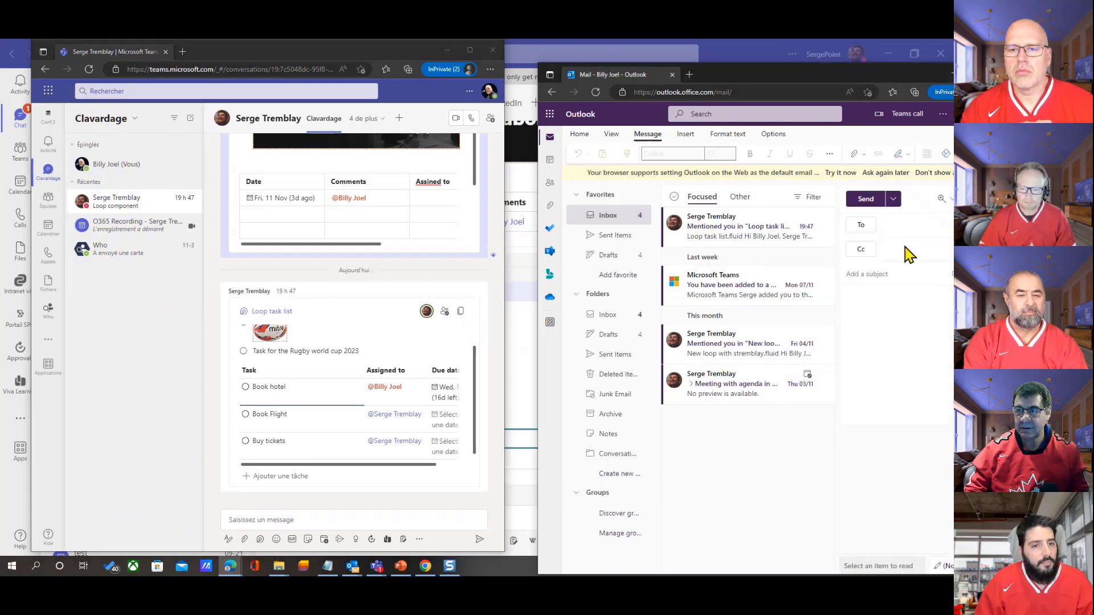
double_click(870, 73)
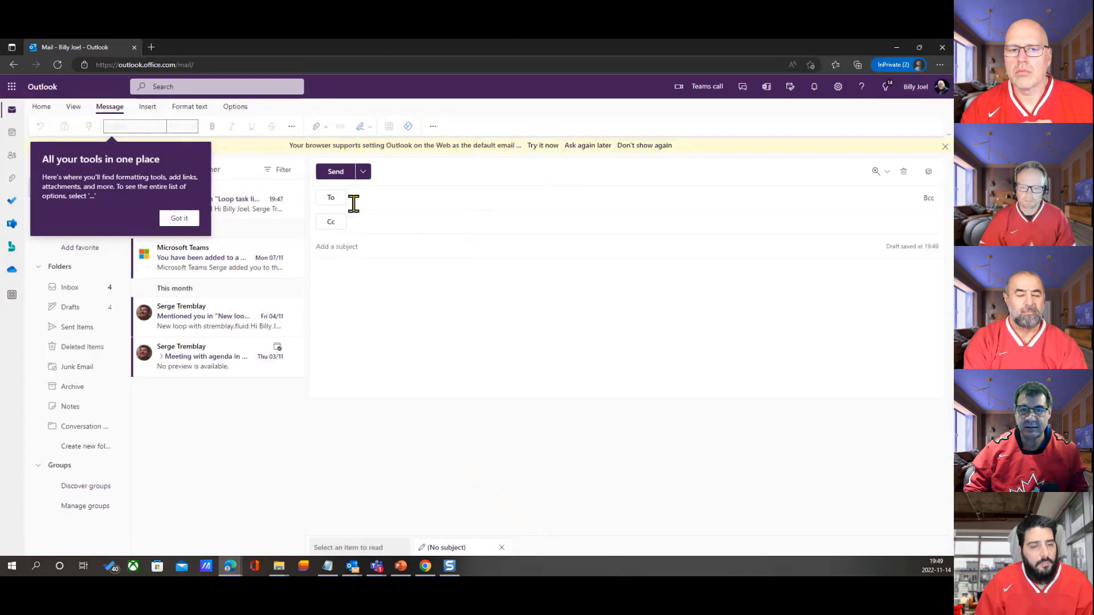
click(389, 197)
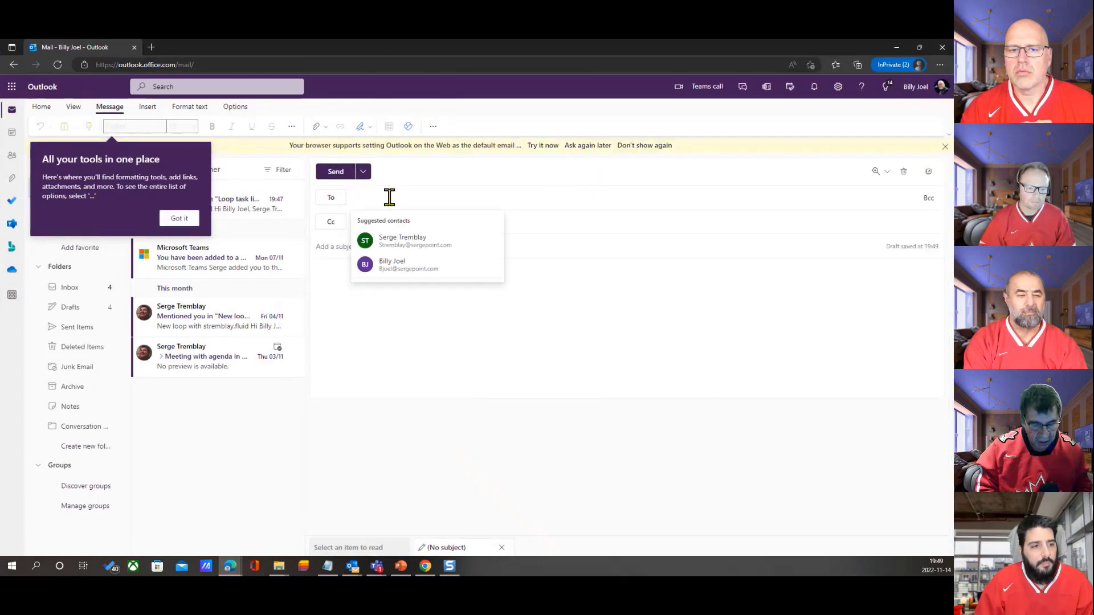
text(r)
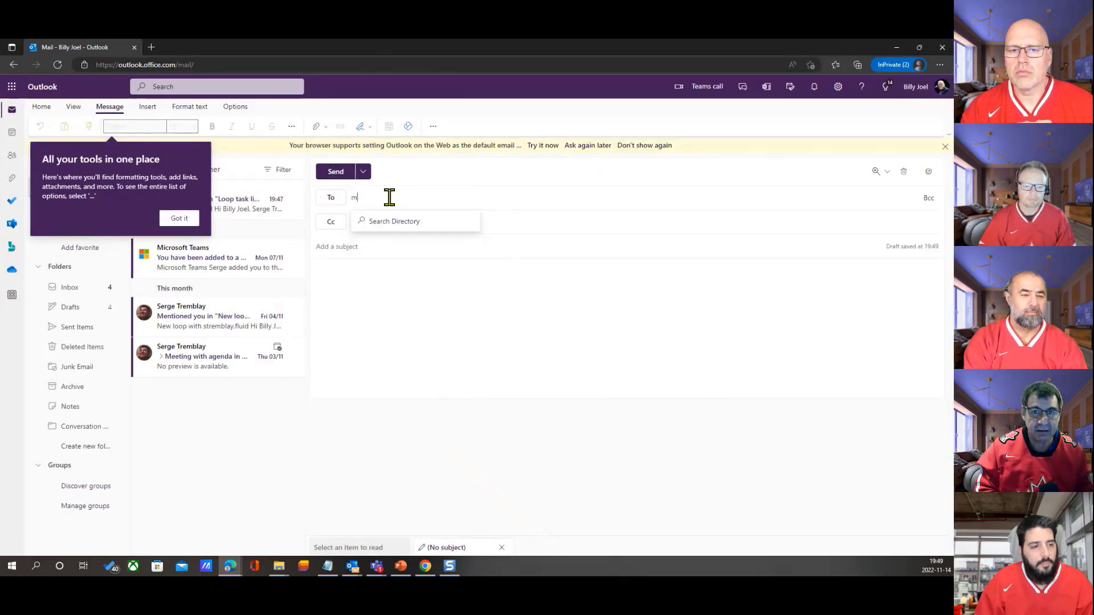
text(i)
key(BackSpace)
key(BackSpace)
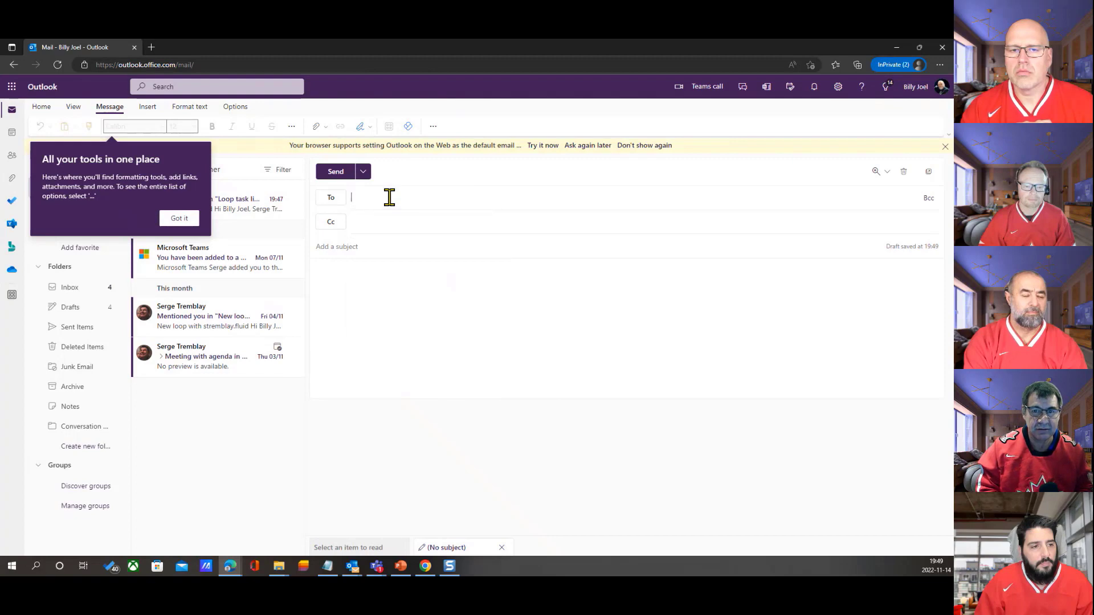
text(se)
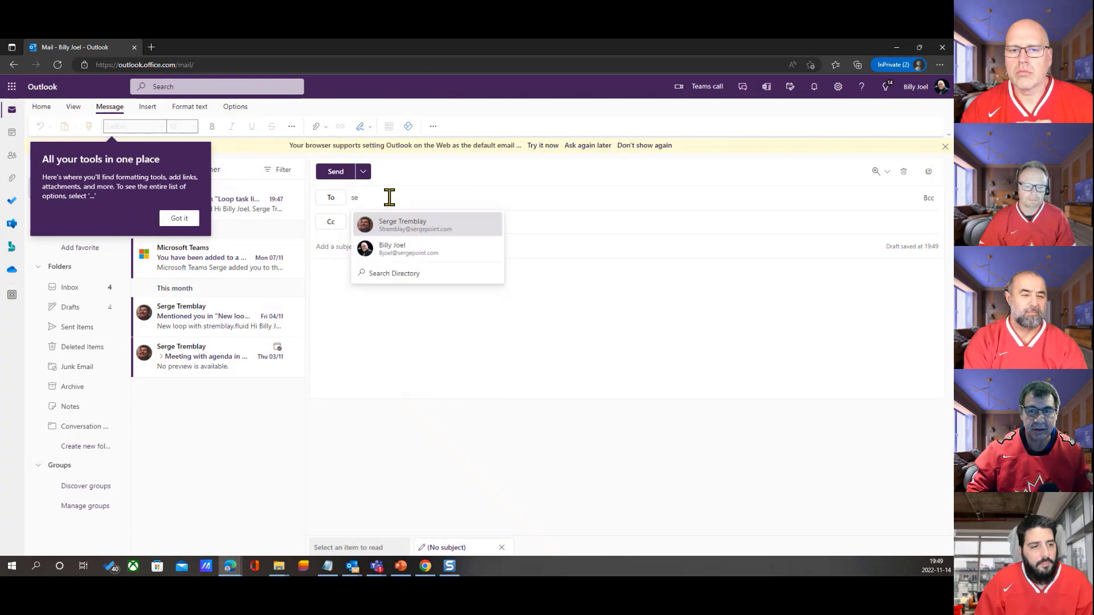
click(404, 228)
Give the e-mail the subject "loop", paste the copied Loop task list into the body and send it
click(361, 249)
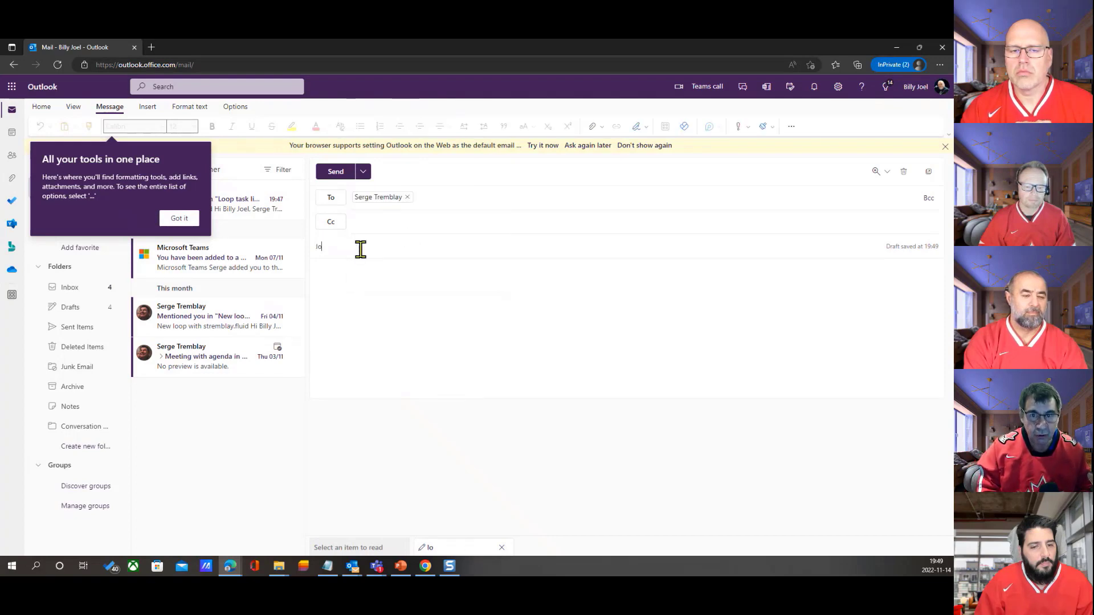
click(376, 273)
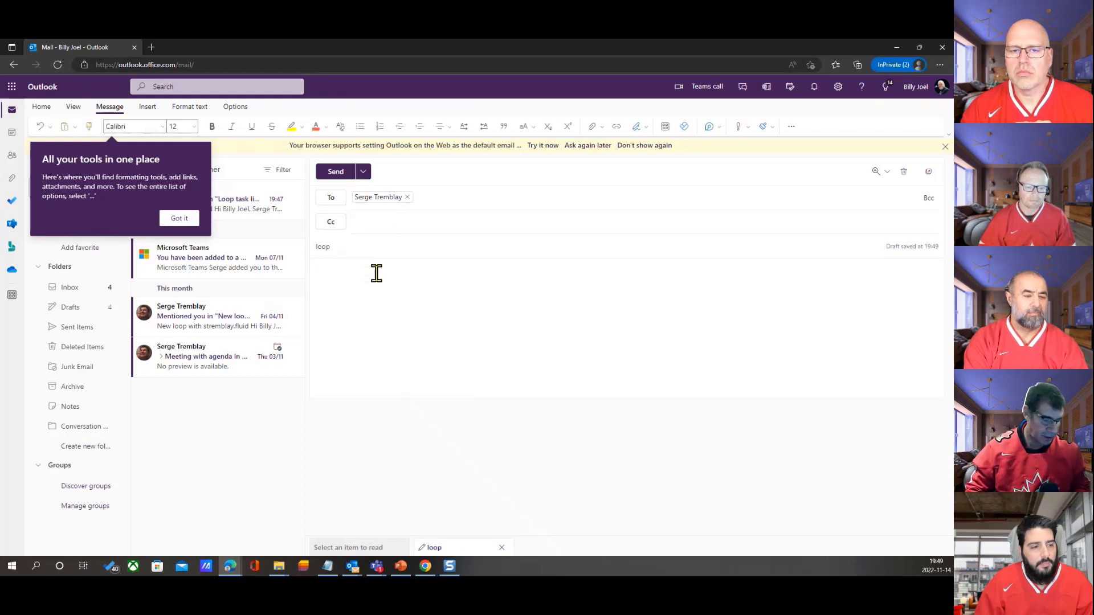
key(ctrl+v)
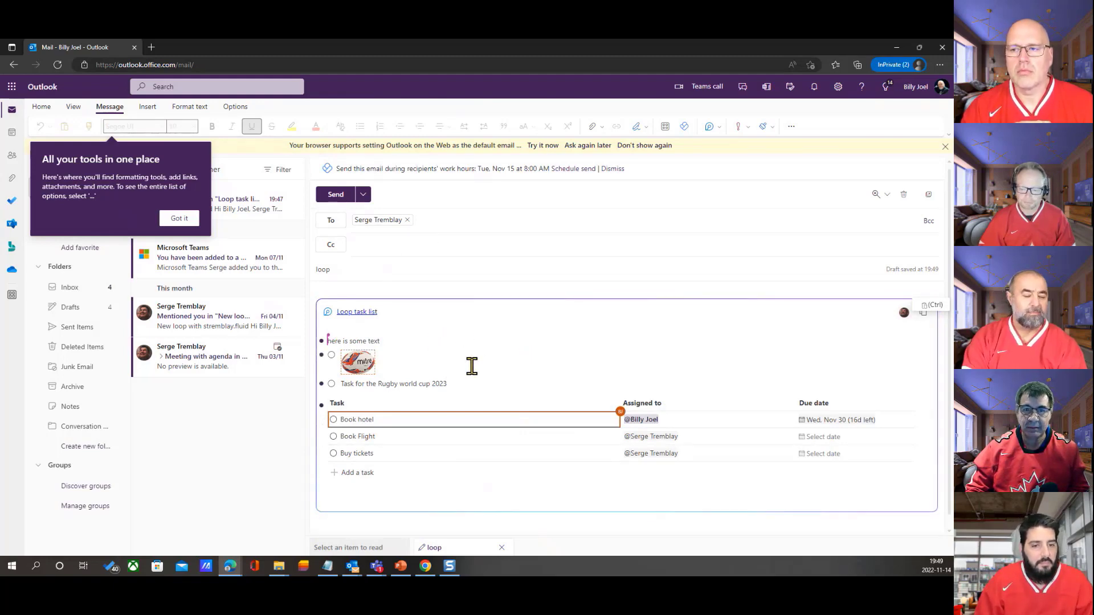
click(337, 195)
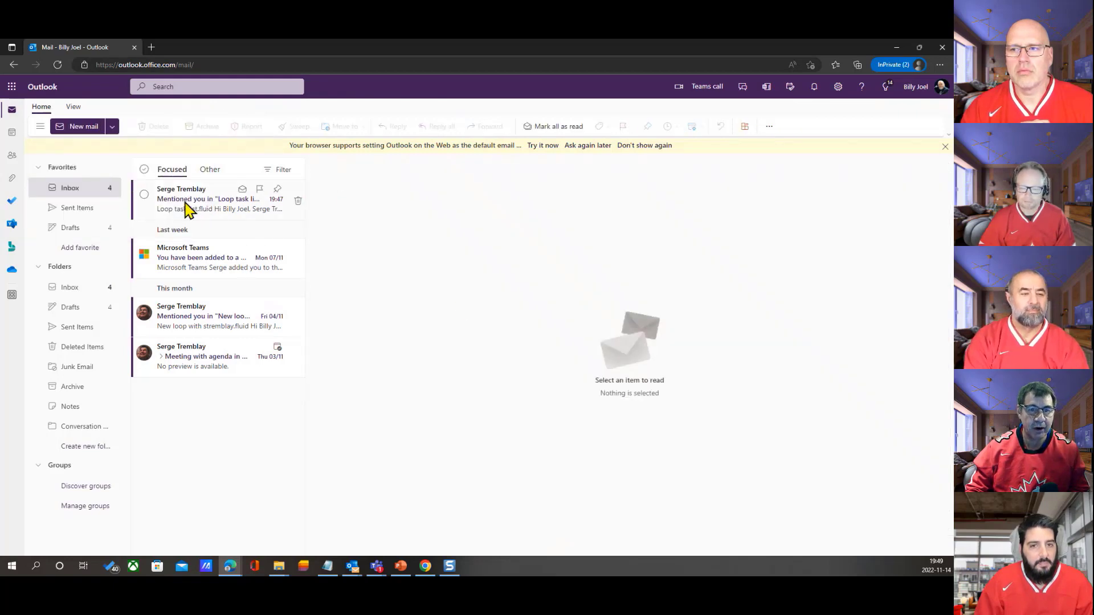
Open the "Mentioned you in Loop task list" e-mail and add the task "adde from outlook" to its embedded list
click(187, 209)
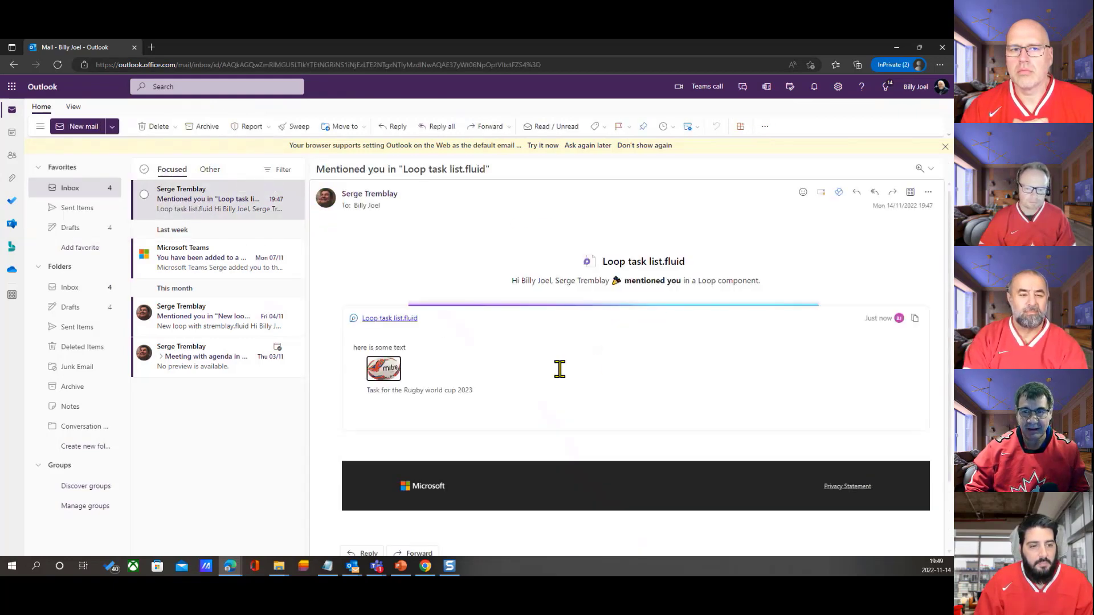
scroll(560, 370, down, 1)
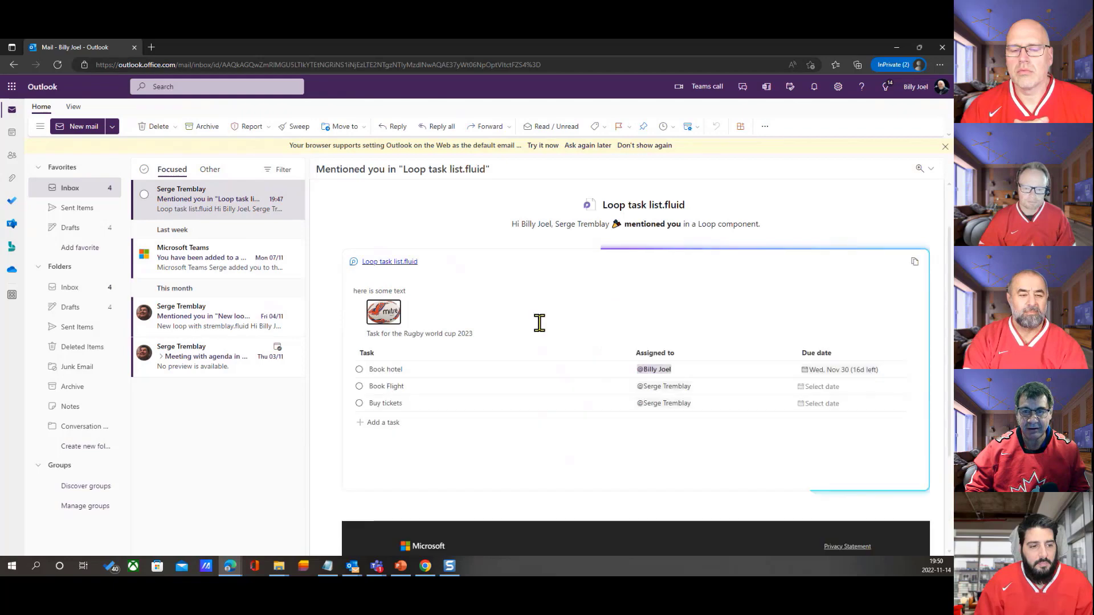
click(394, 423)
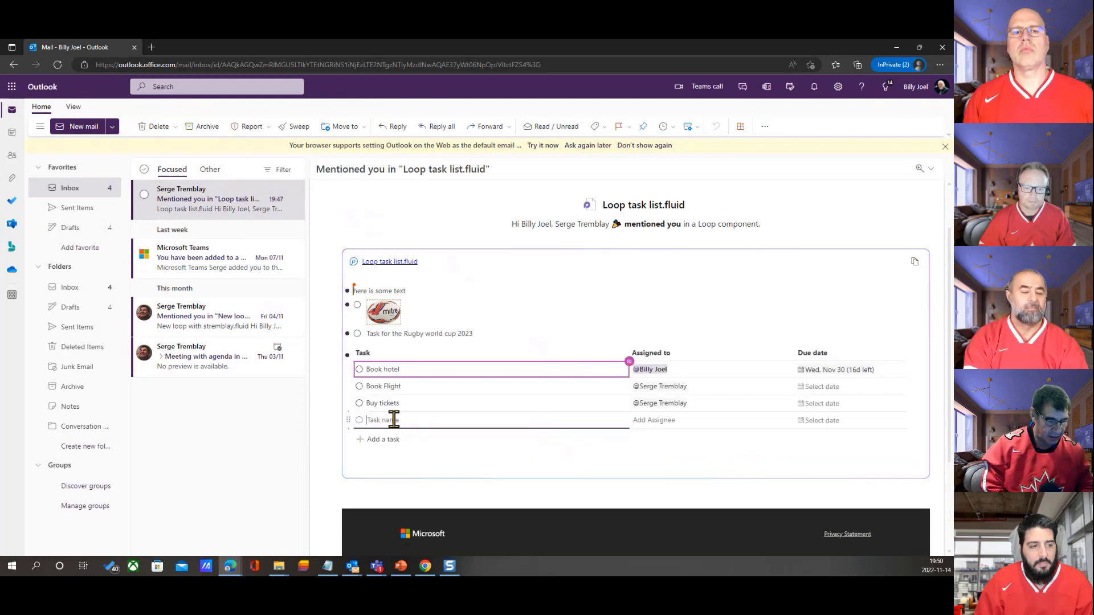
text(adde f)
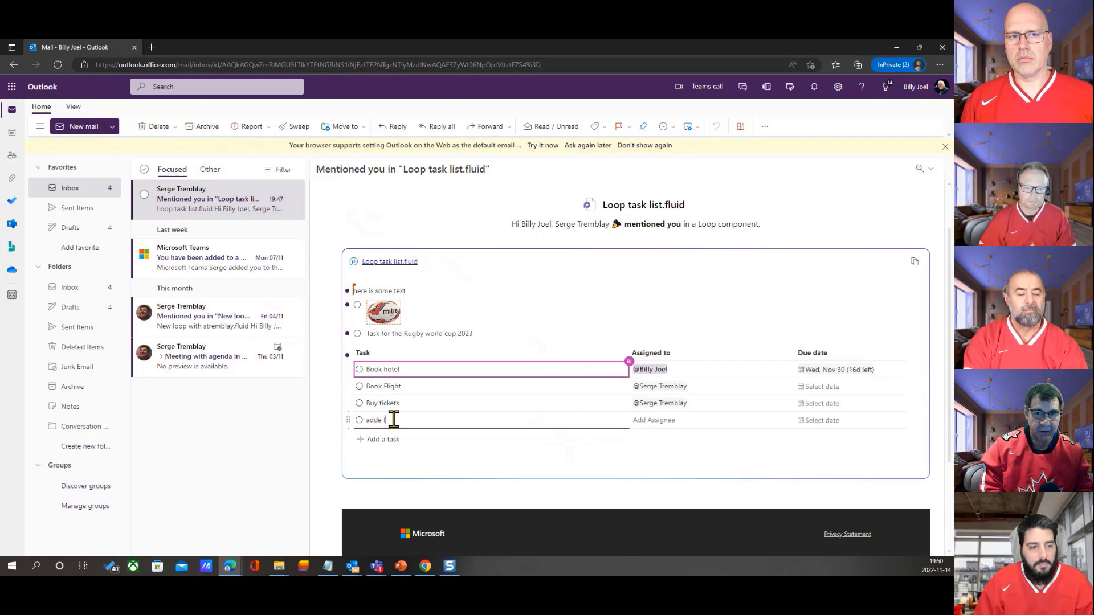
text(rom outlook)
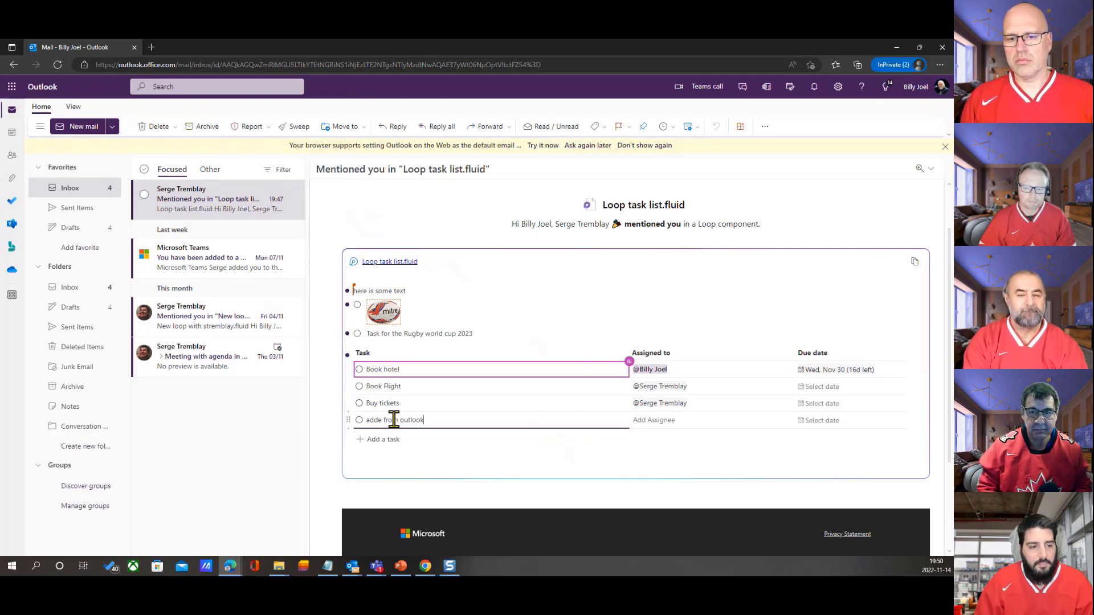
click(454, 468)
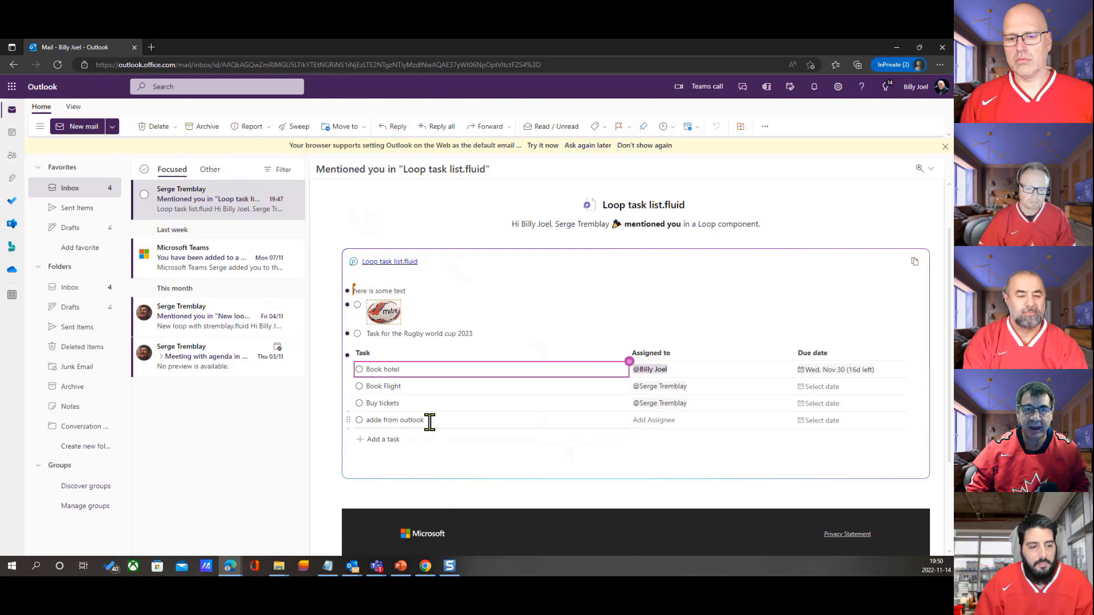
Switch back to the desktop Teams chat and correct the last task's name to "added from outlook"
click(380, 567)
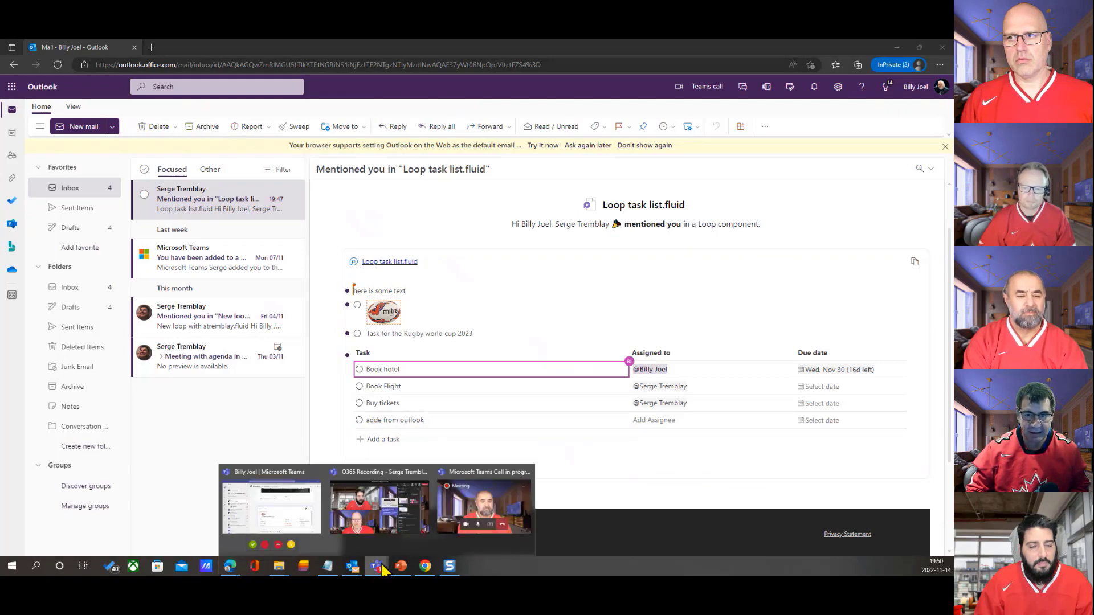
click(296, 510)
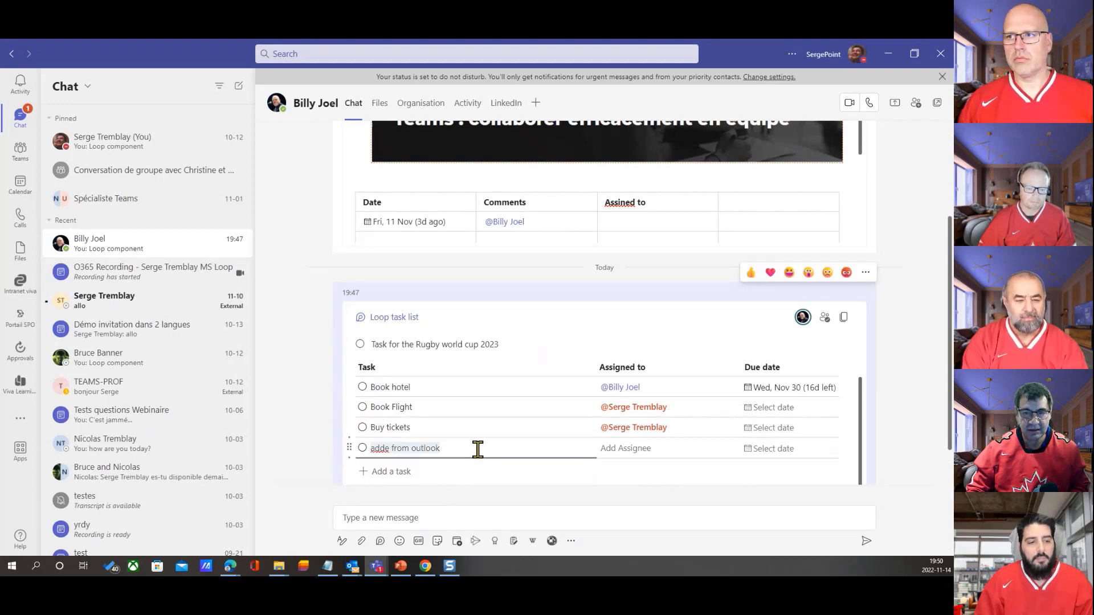
click(390, 449)
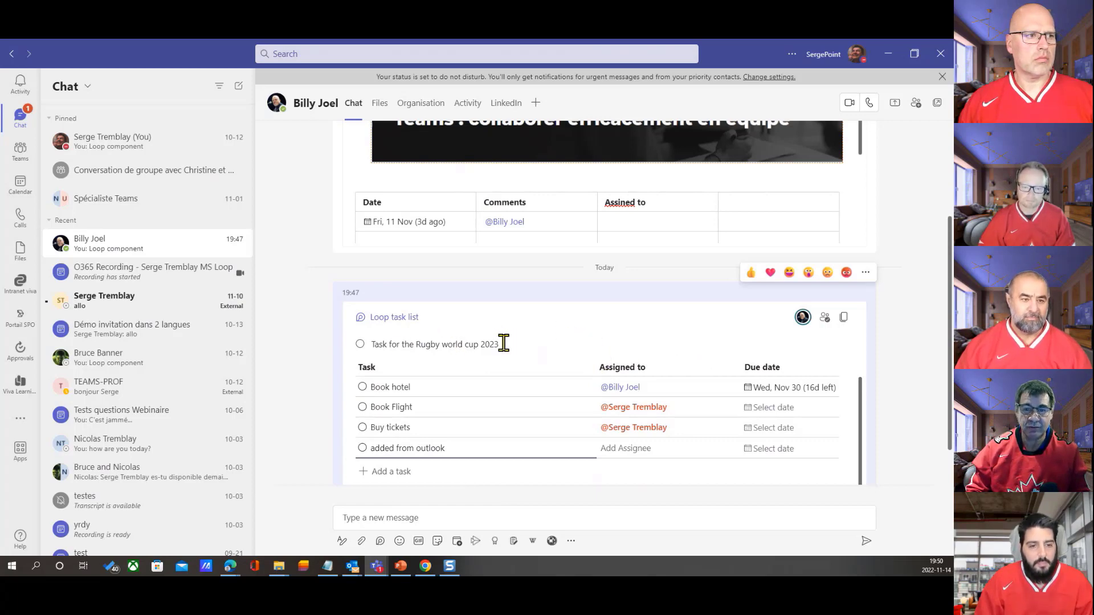
Insert a table in the Loop task list, just before the text "Task for the Rugby world cup 2023"
click(373, 341)
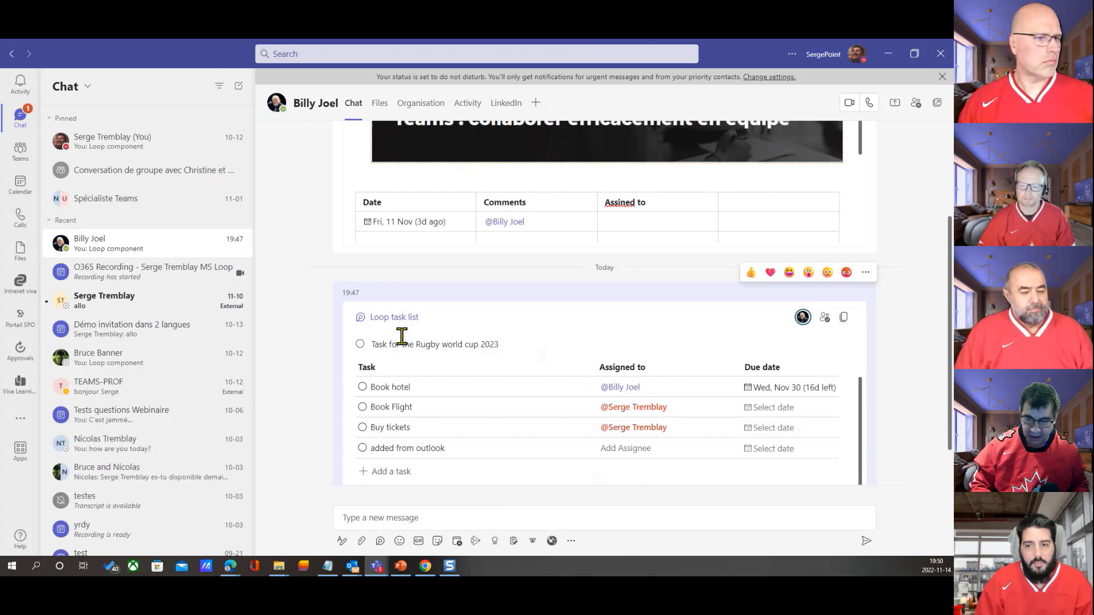
text(/)
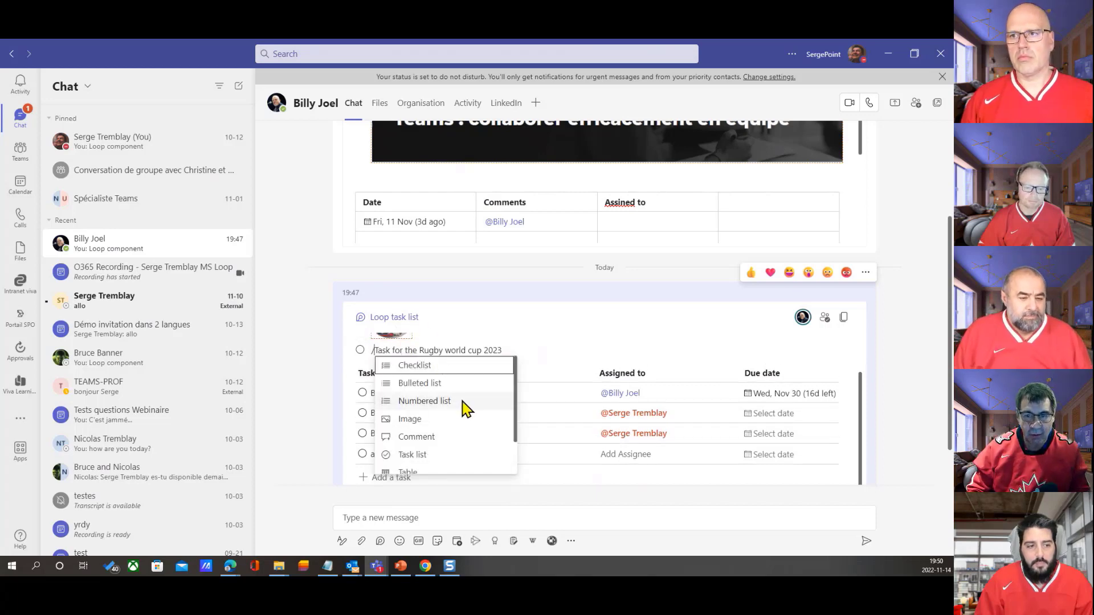
scroll(464, 414, down, 2)
click(411, 430)
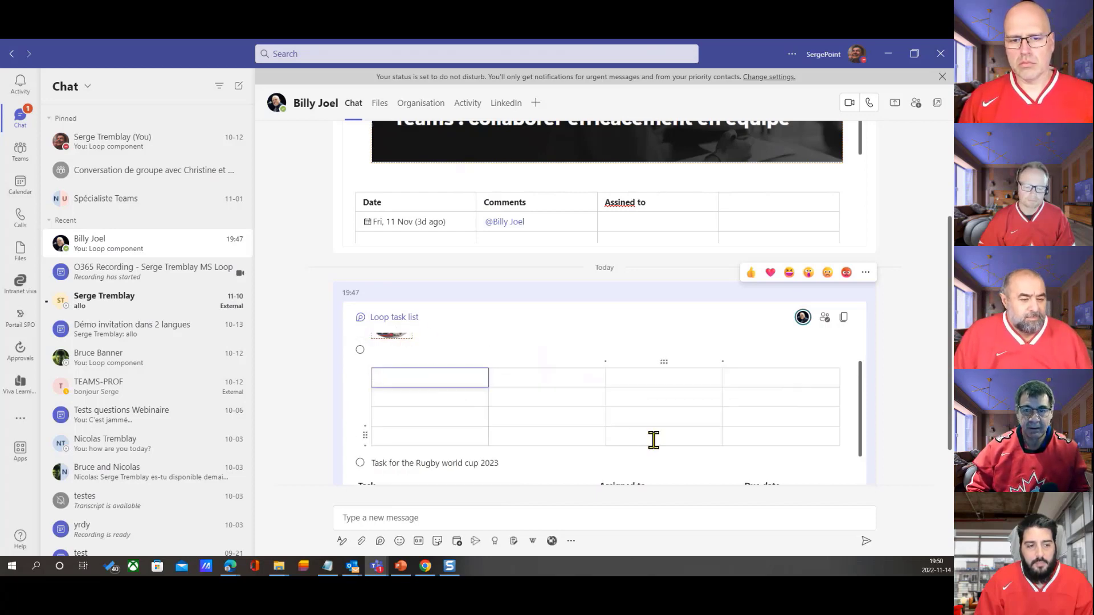
Enter "adfa" in the new table's first header cell and mention the chat contact in the second header cell
right_click(404, 378)
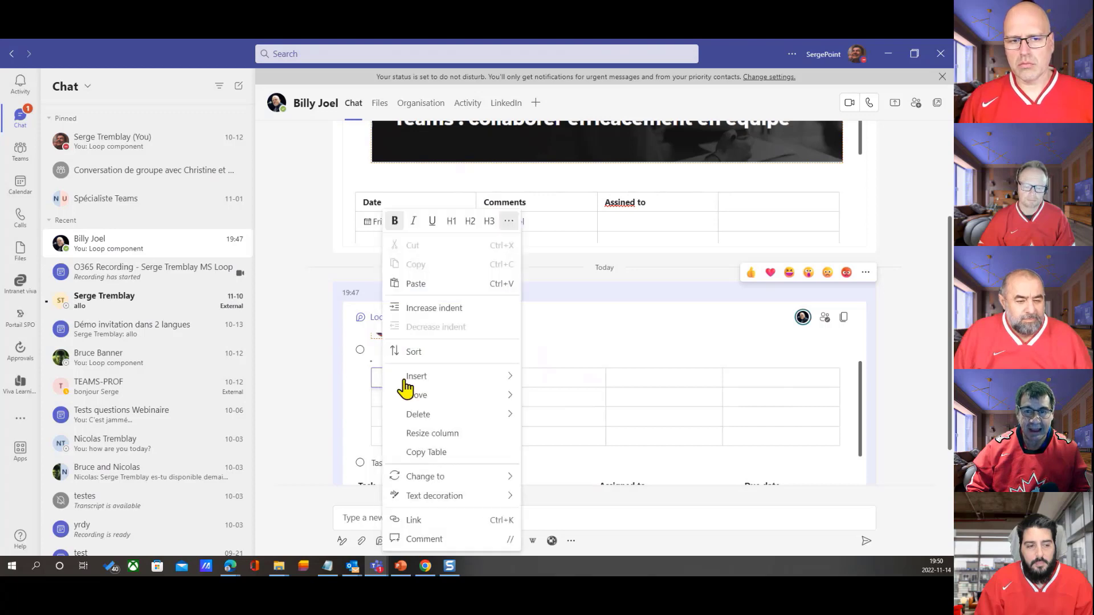
key(Escape)
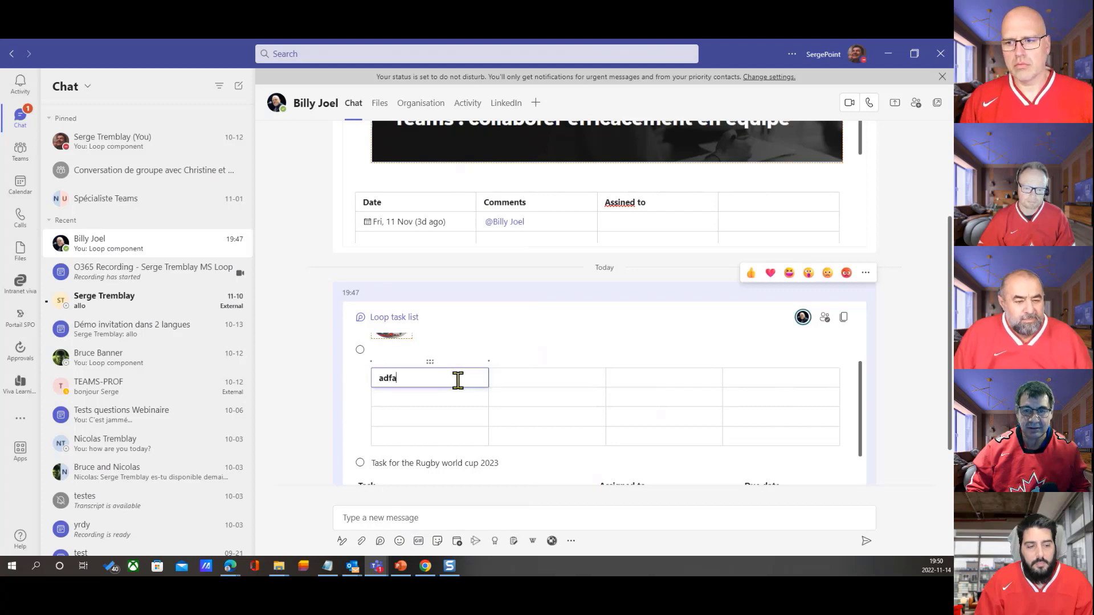
click(542, 376)
text(@)
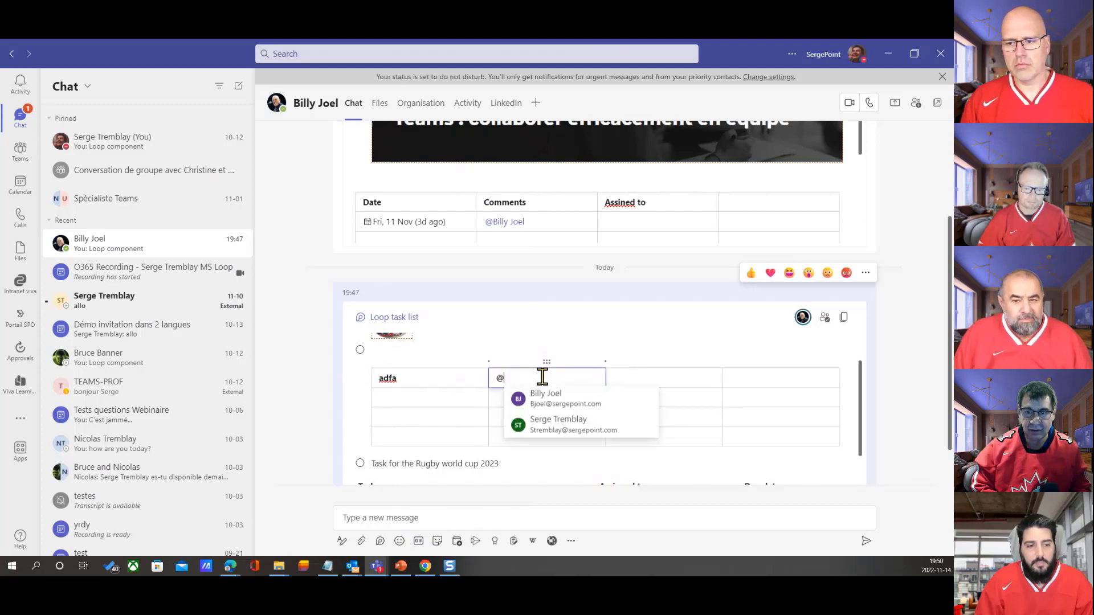
click(542, 397)
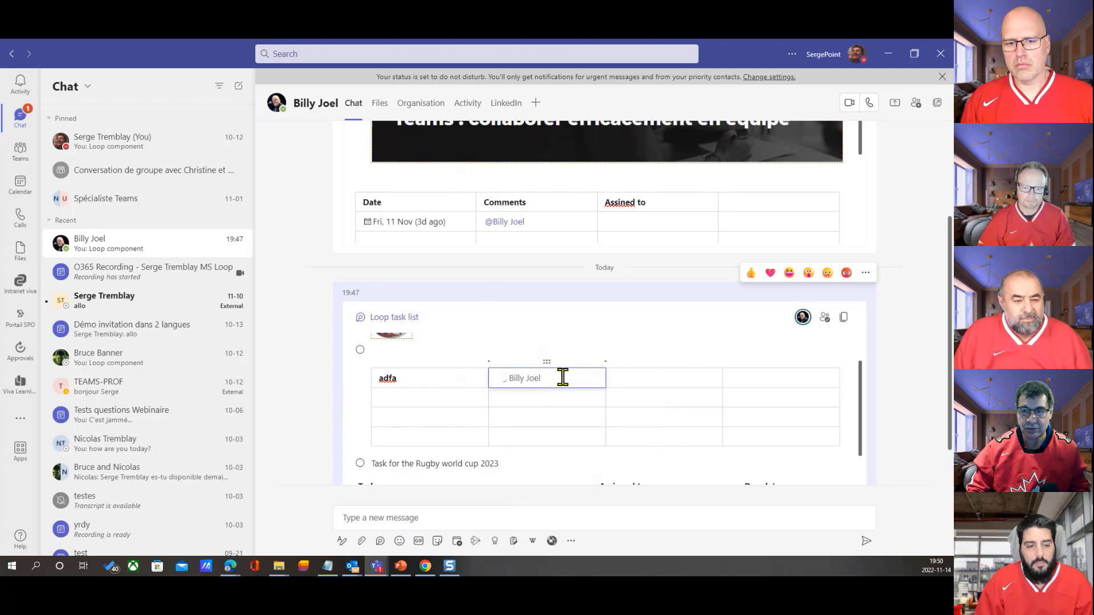
Examine the new table's options for inserting columns and rows and the handles of its header cells
click(654, 378)
right_click(654, 378)
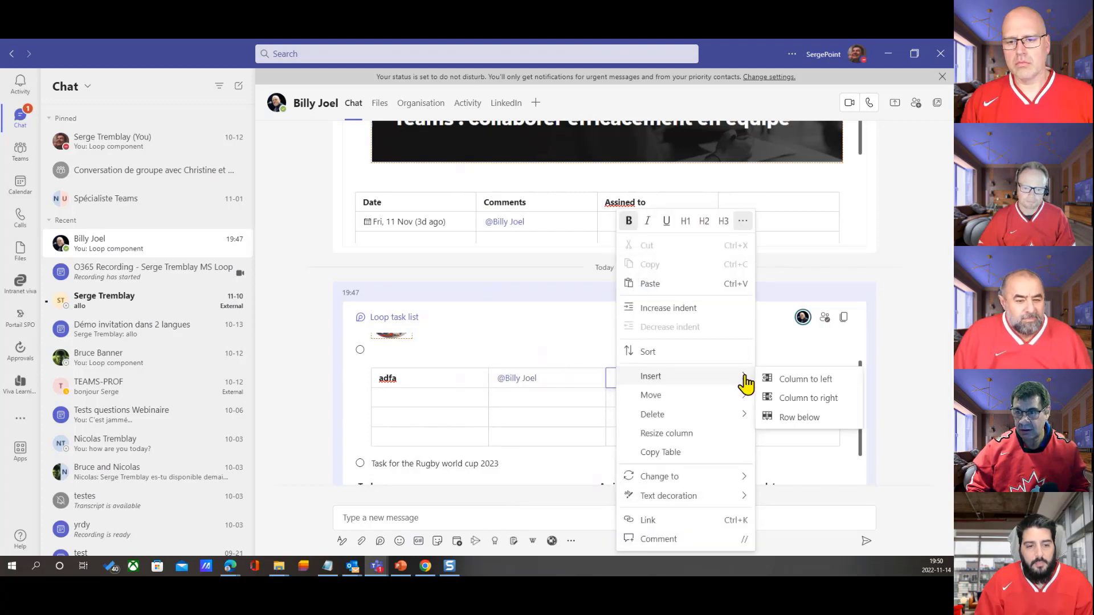
click(507, 410)
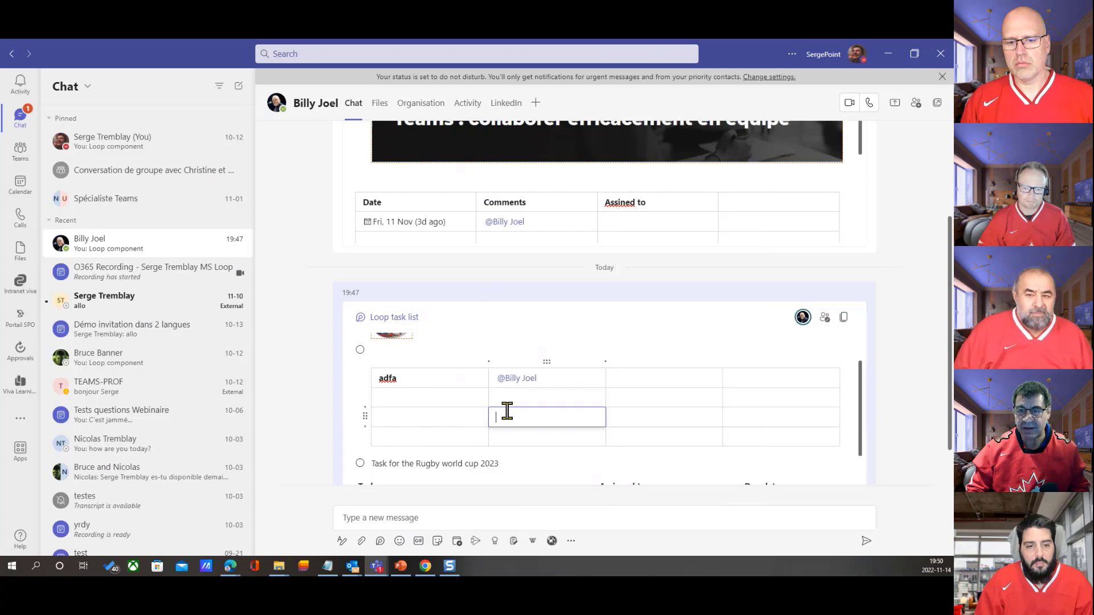
click(640, 377)
scroll(655, 422, down, 2)
scroll(707, 389, up, 2)
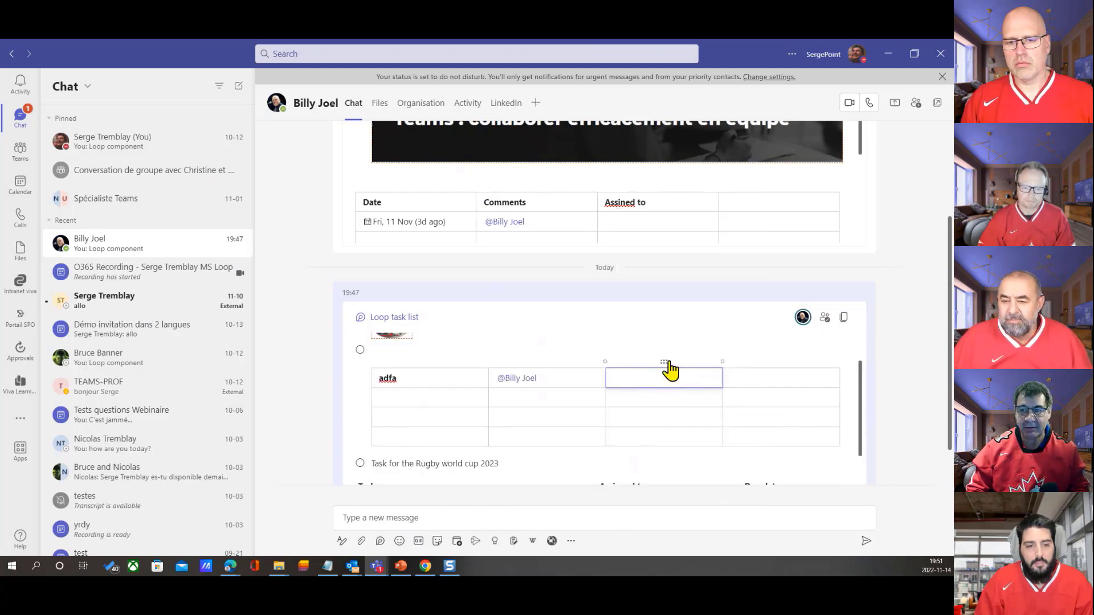
click(449, 381)
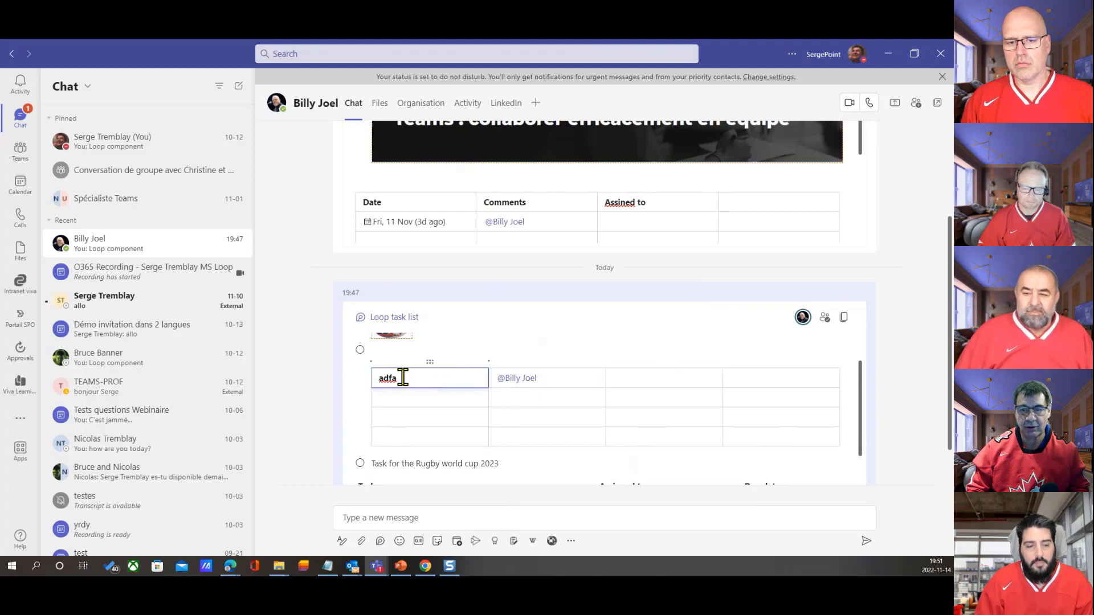
click(663, 378)
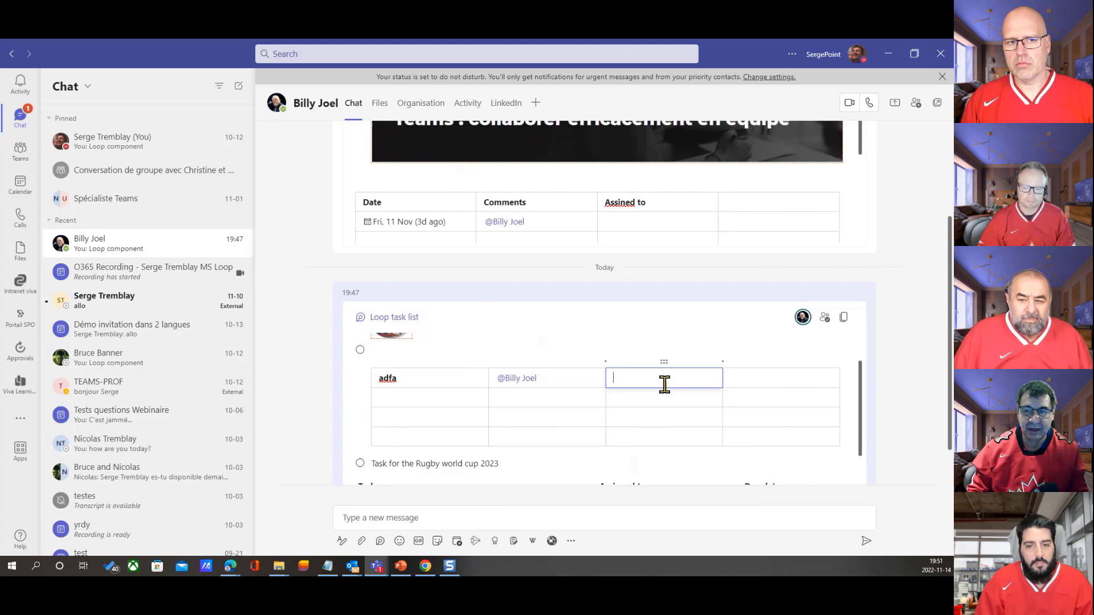
View the components that can be inserted in the empty checklist item above the table
click(368, 350)
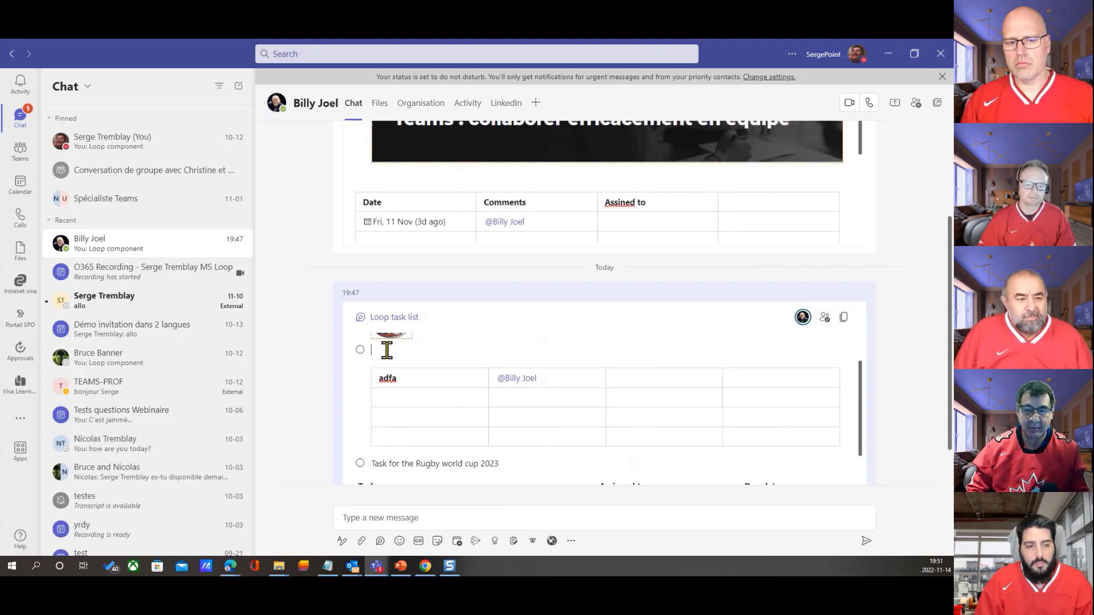
text(/)
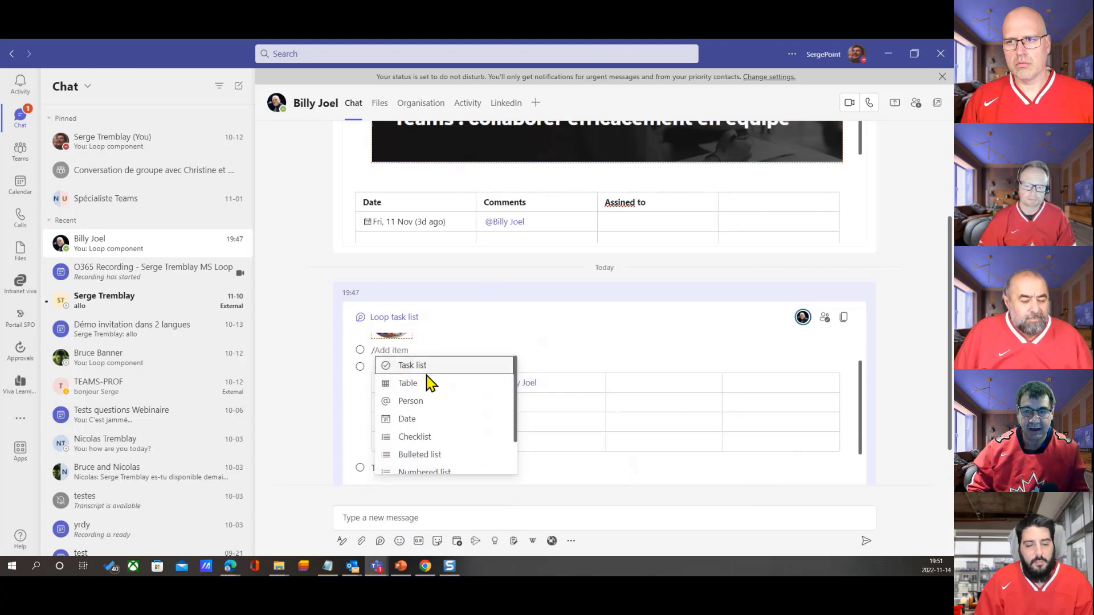
click(550, 403)
Set the table's first three column headers to "Description", "assigned to" and "Date"
drag(547, 380, 348, 392)
drag(410, 376, 342, 383)
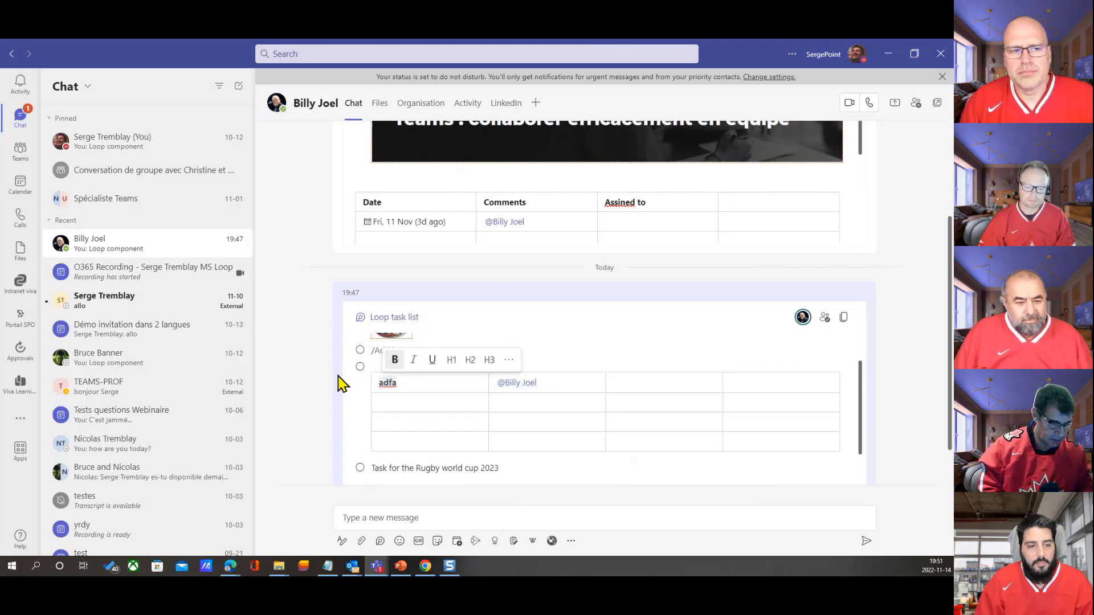
text(Description)
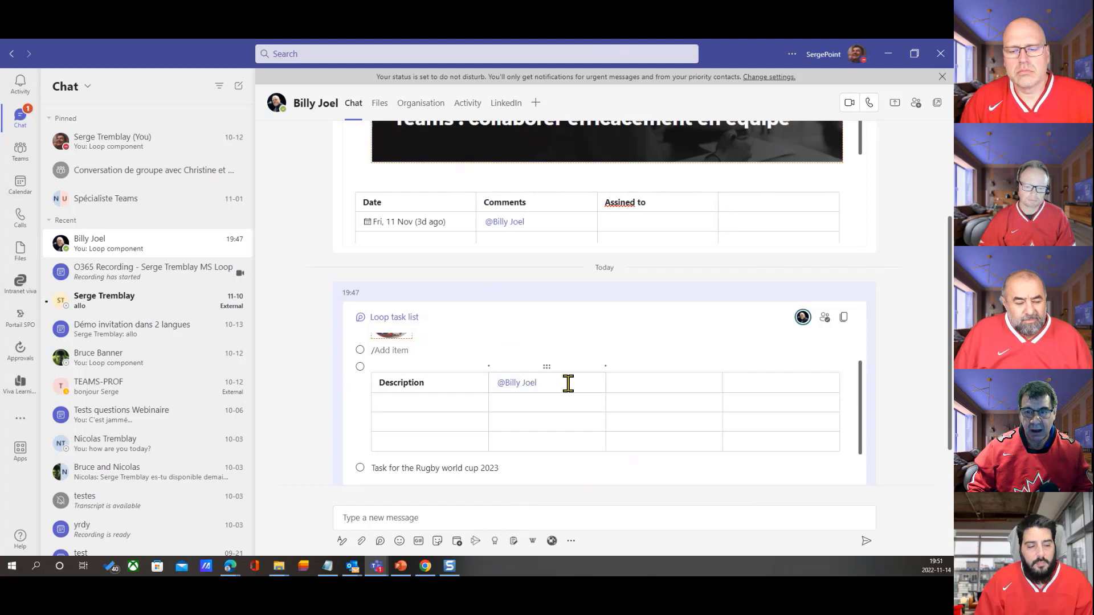
drag(557, 383, 474, 379)
click(559, 382)
key(BackSpace)
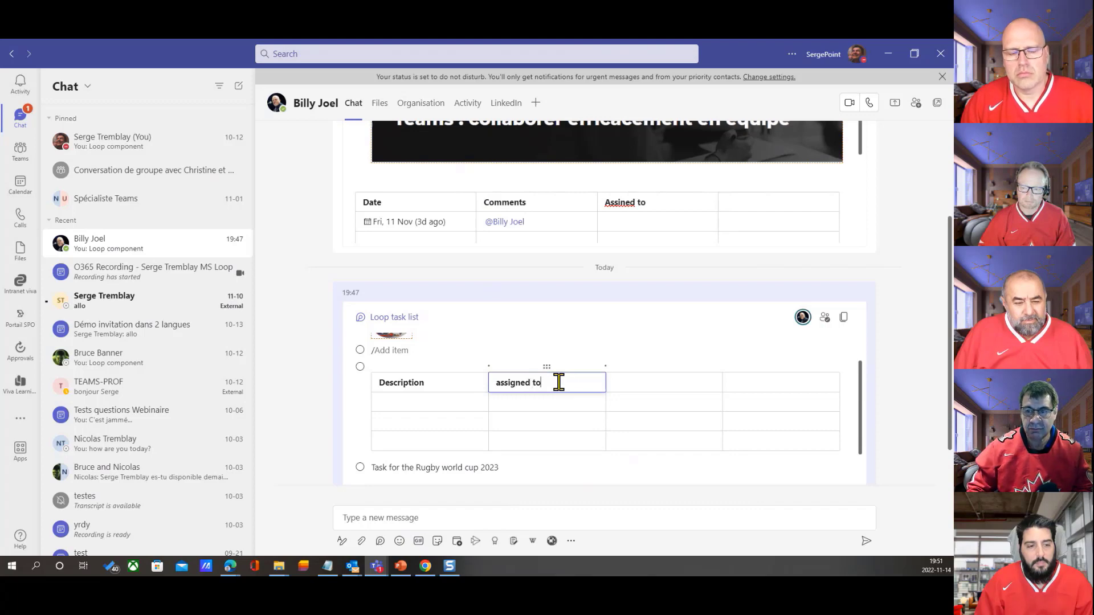
click(673, 381)
text(Dat)
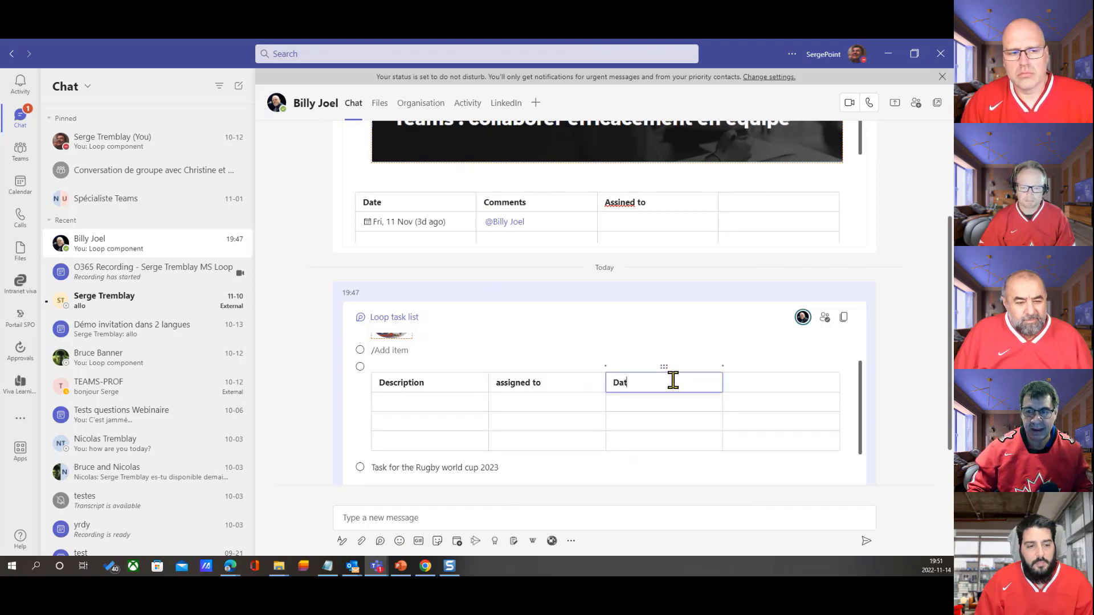
text(e)
Insert trial comments in the Description and assigned to cells of the first row and delete them
click(428, 402)
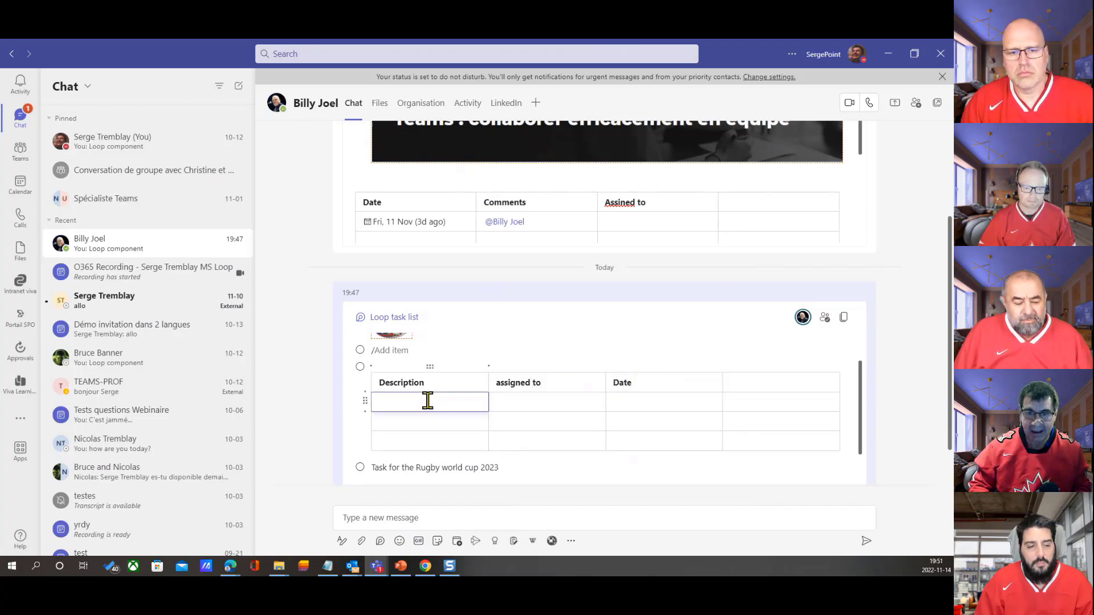
text(/)
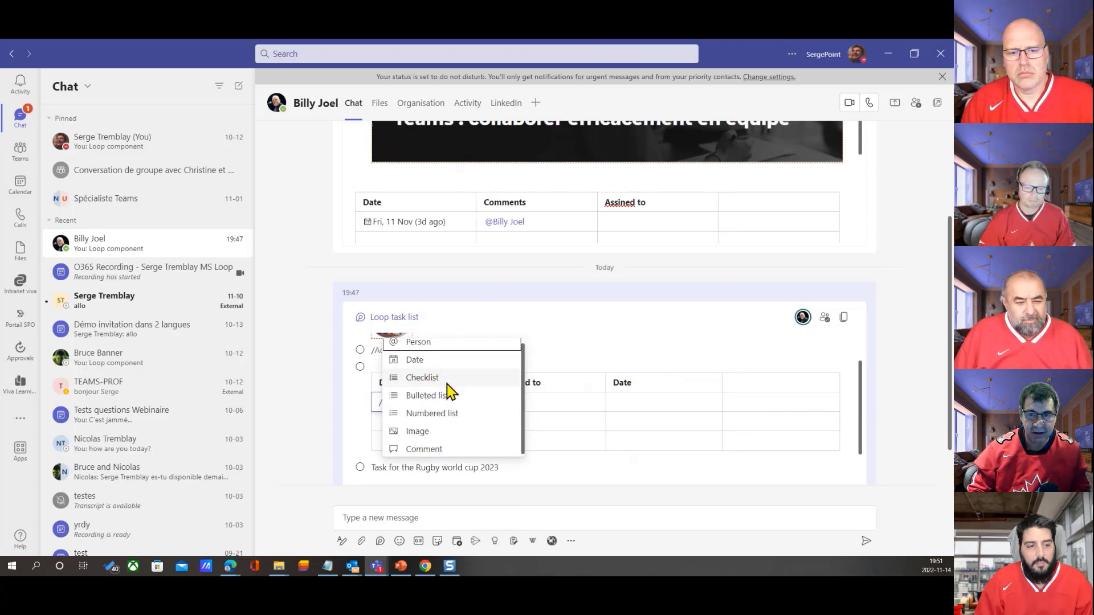
click(433, 450)
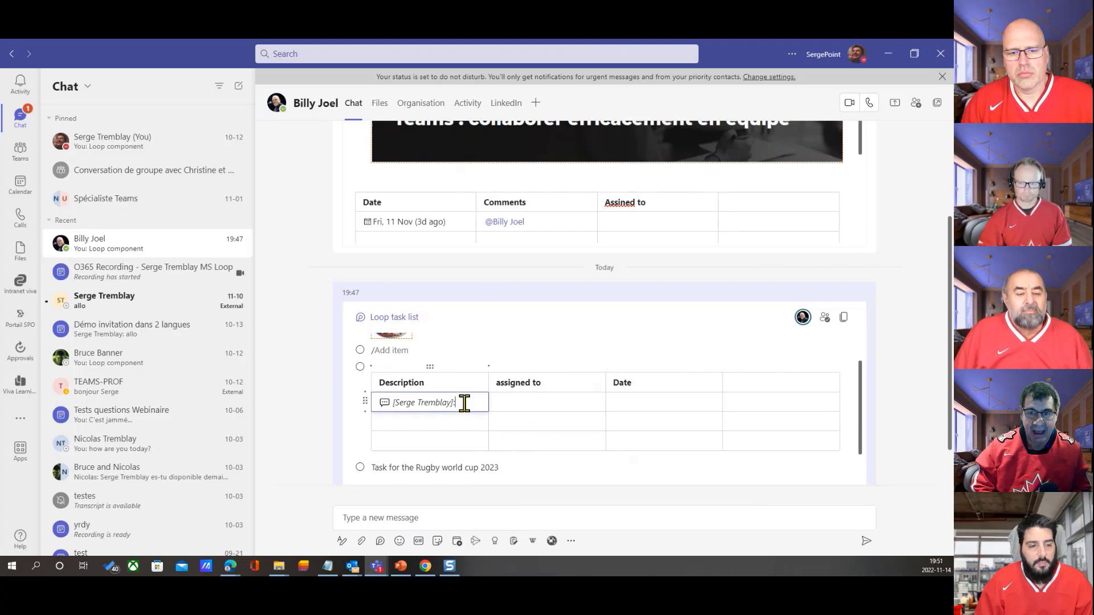
key(BackSpace)
key(BackSpace)
key(BackSpace)
key(BackSpace)
key(BackSpace)
key(BackSpace)
key(BackSpace)
key(BackSpace)
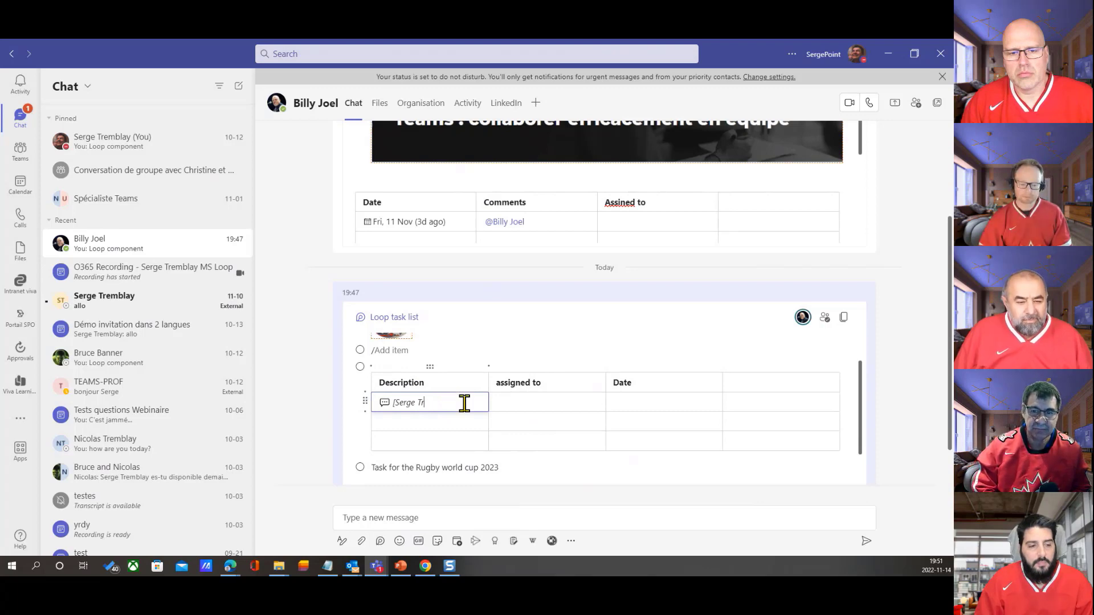
key(BackSpace)
key(BackSpace)
key(BackSpace)
key(BackSpace)
key(BackSpace)
key(BackSpace)
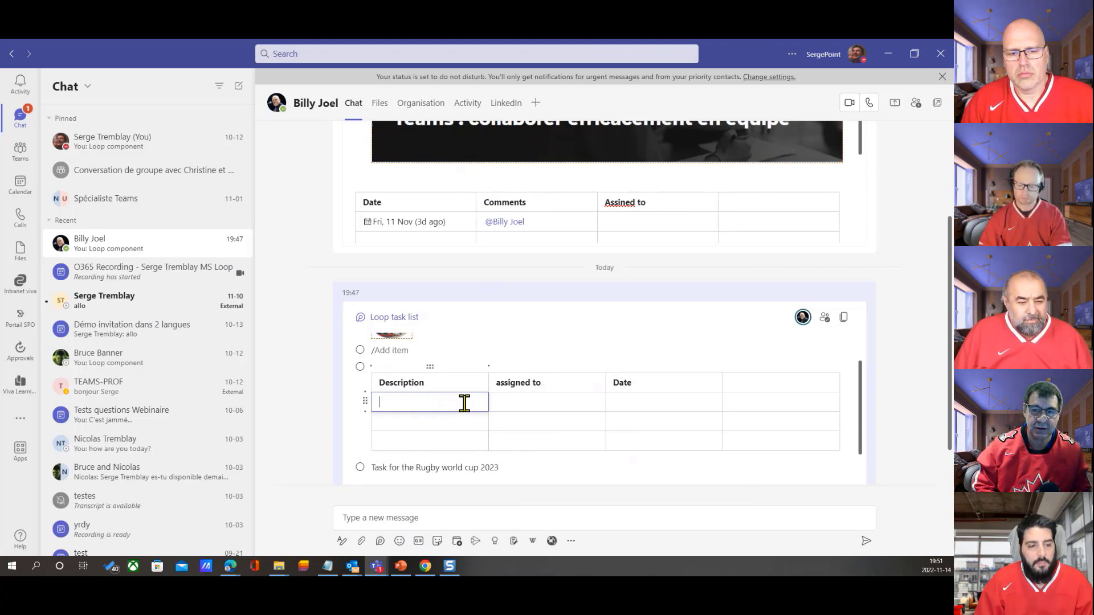
click(530, 400)
right_click(530, 400)
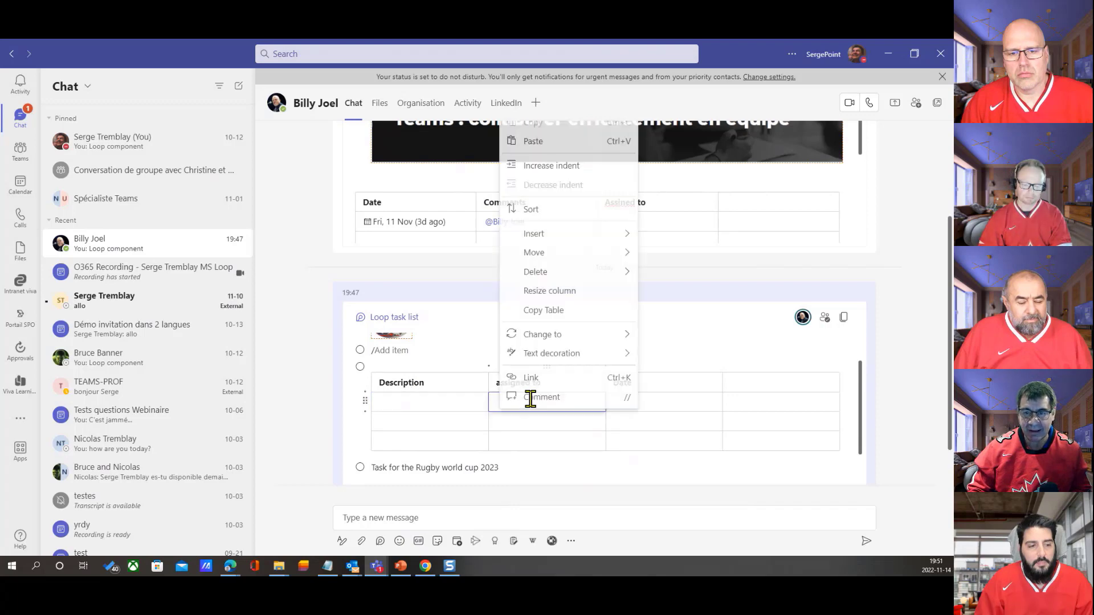
click(503, 399)
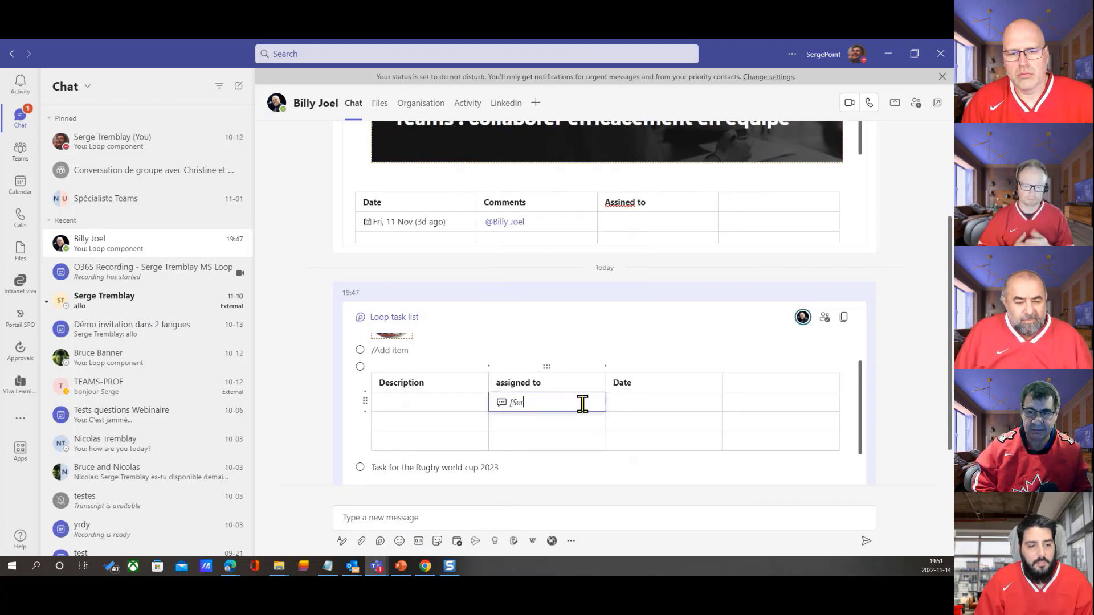
Mention the chat contact as a Person under "assigned to" in the first row and insert today's date under "Date"
text(/)
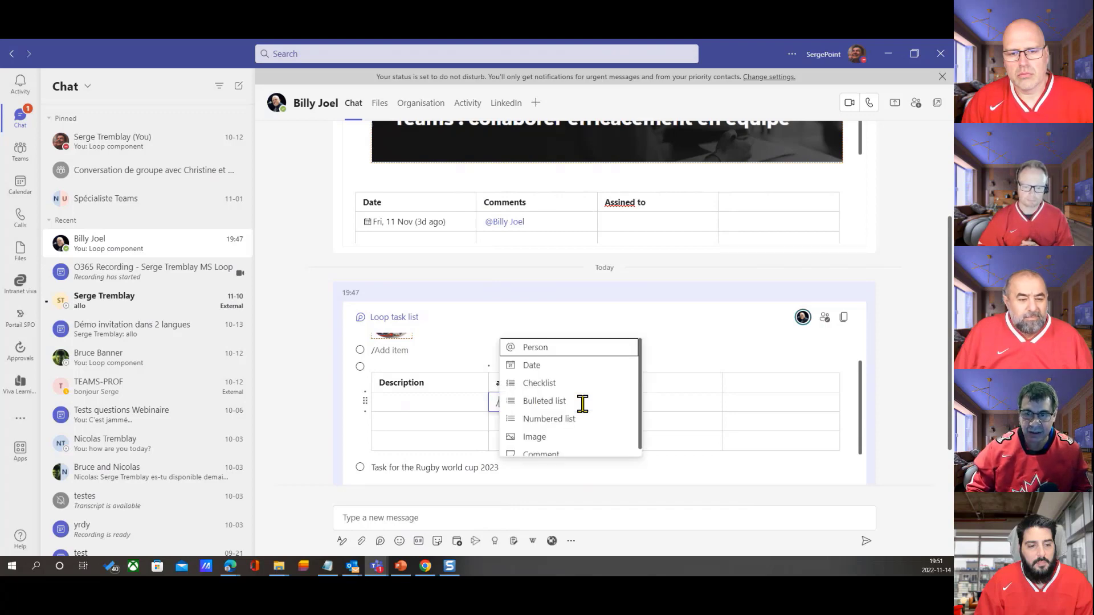
click(547, 349)
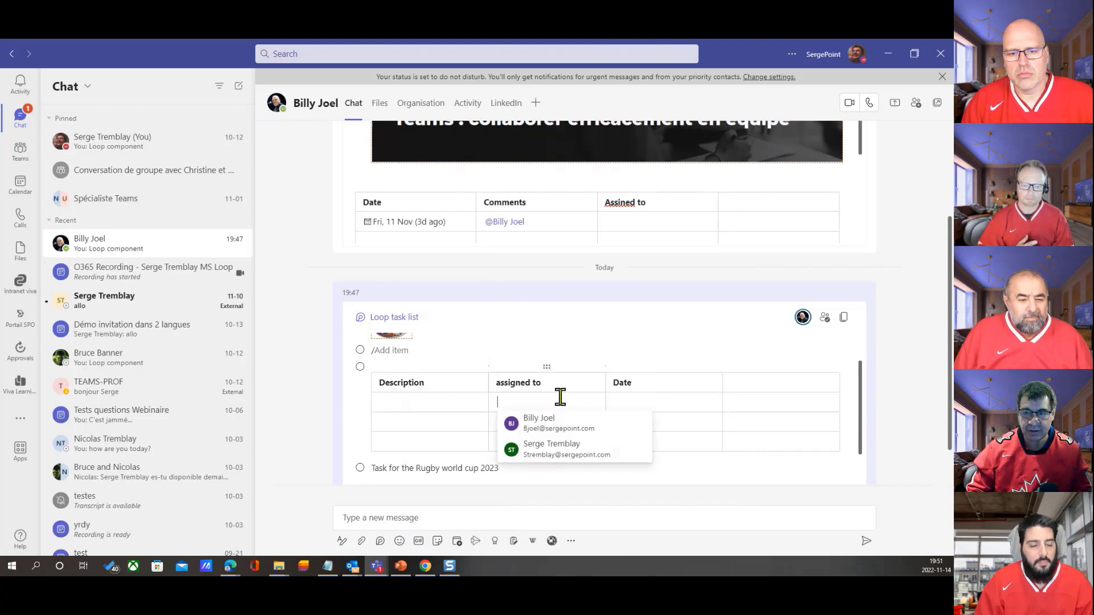
click(545, 423)
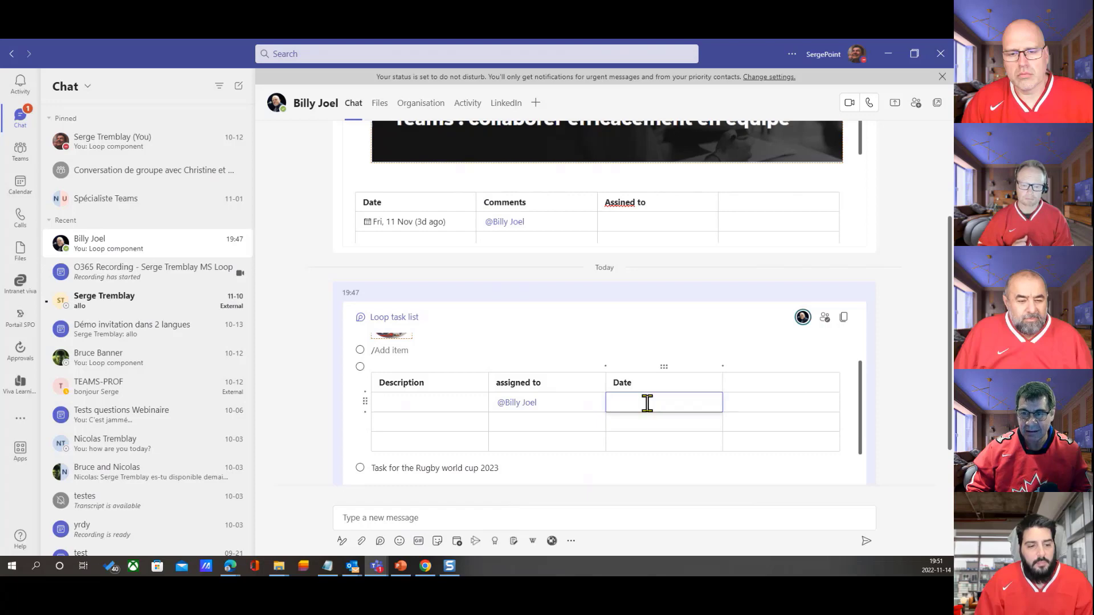
text(/)
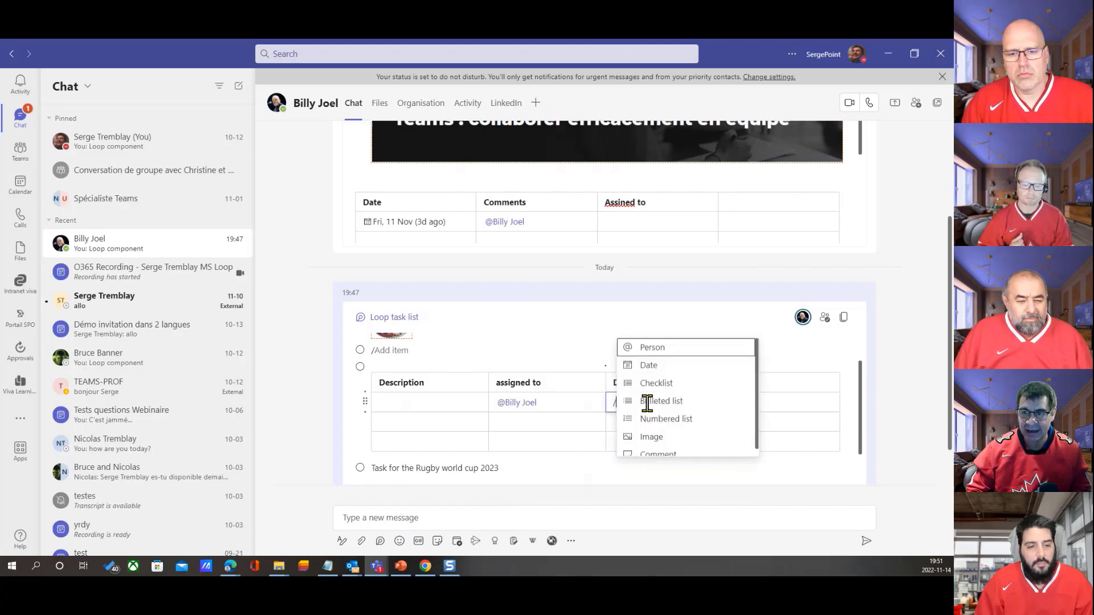
click(632, 364)
click(696, 445)
Open the list of insertable components in the first row's empty fourth cell
click(759, 398)
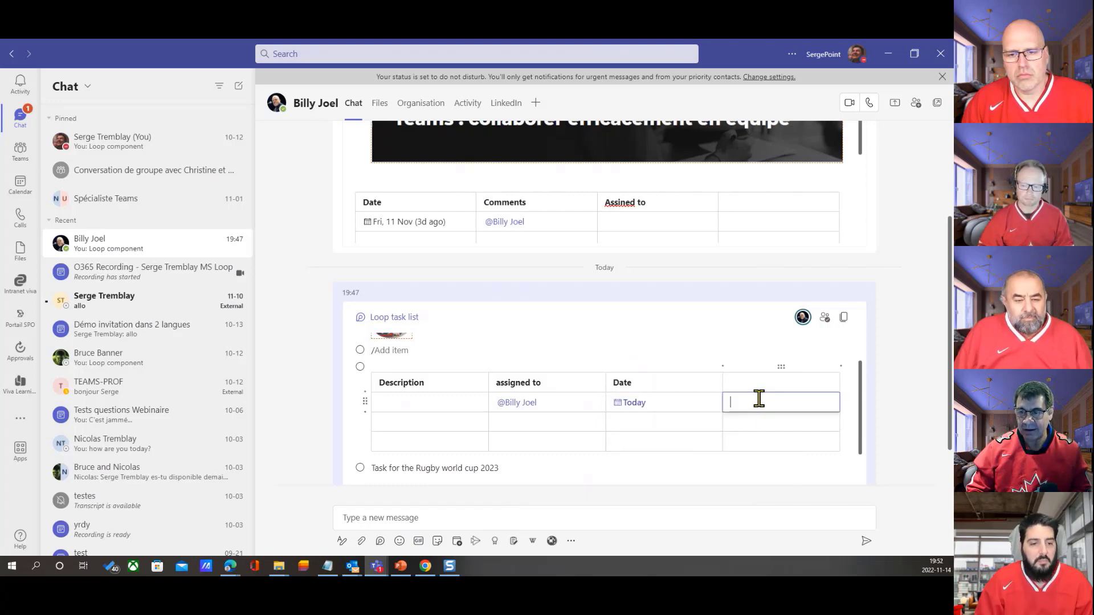
text(/)
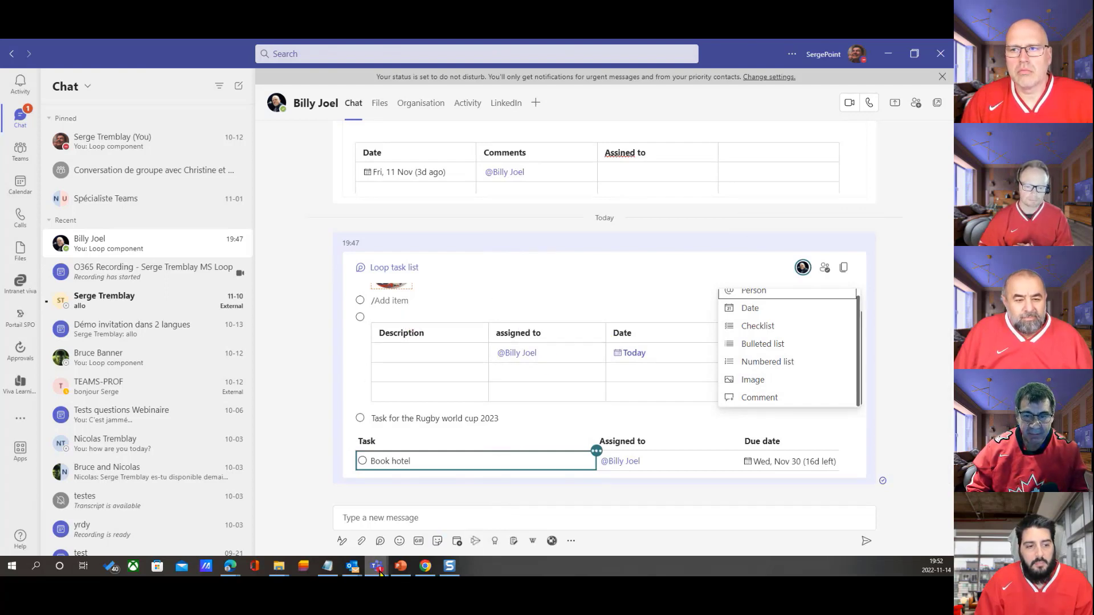
Switch to Outlook on the web, open its calendar and start a new event on 14 November 2022 in the full form
click(229, 568)
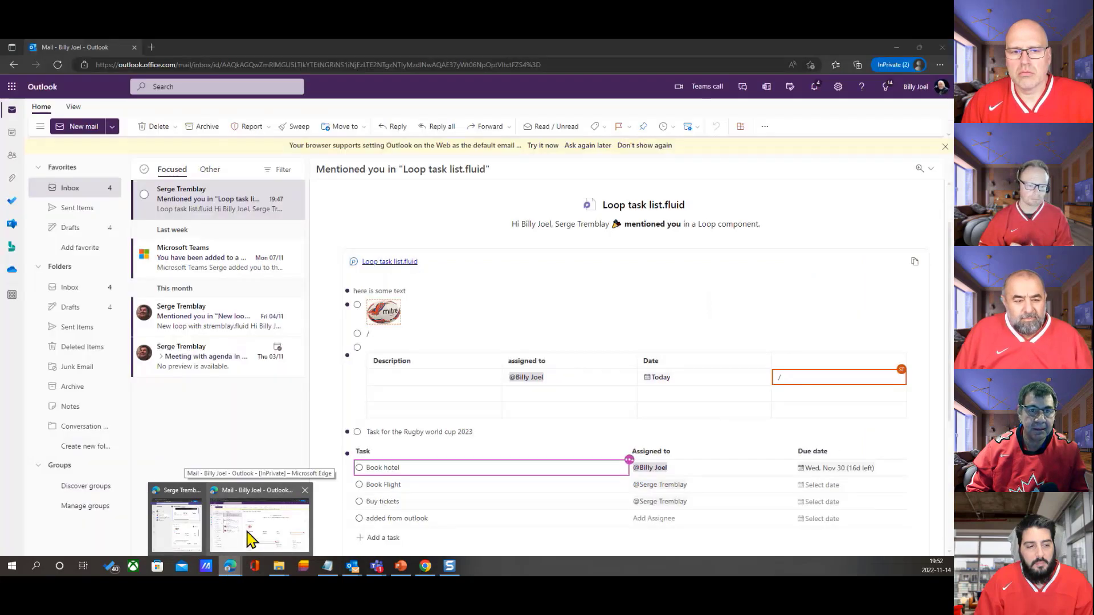
click(247, 533)
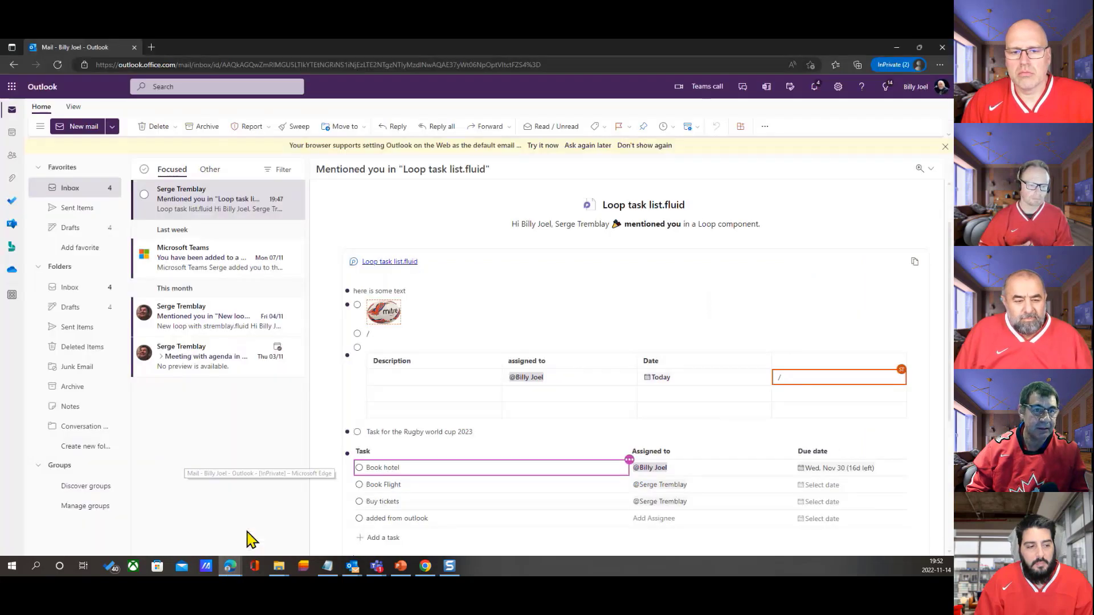
click(12, 134)
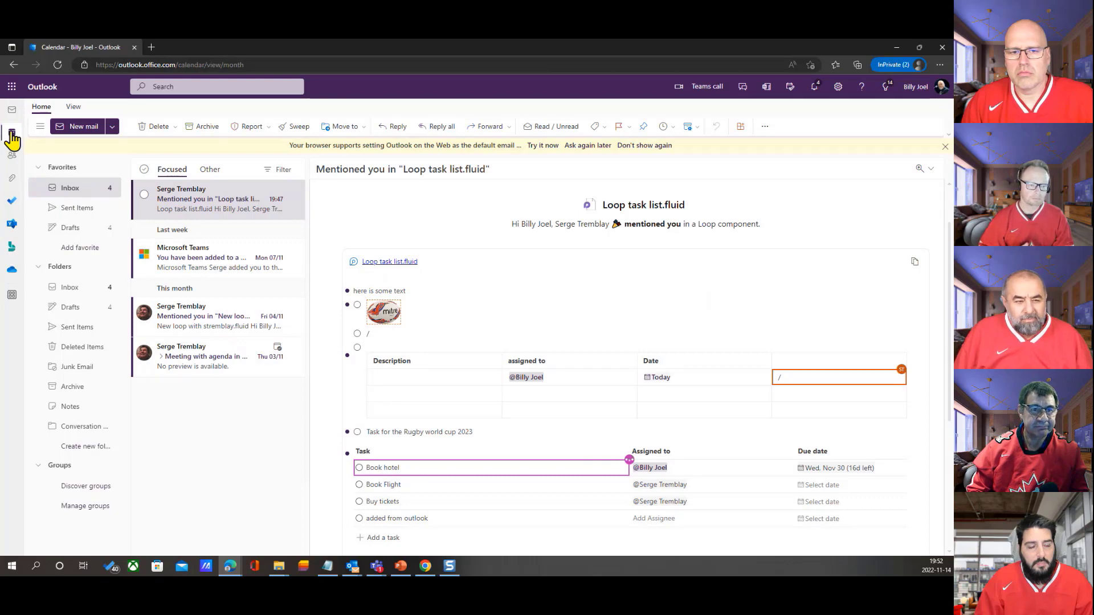
click(265, 370)
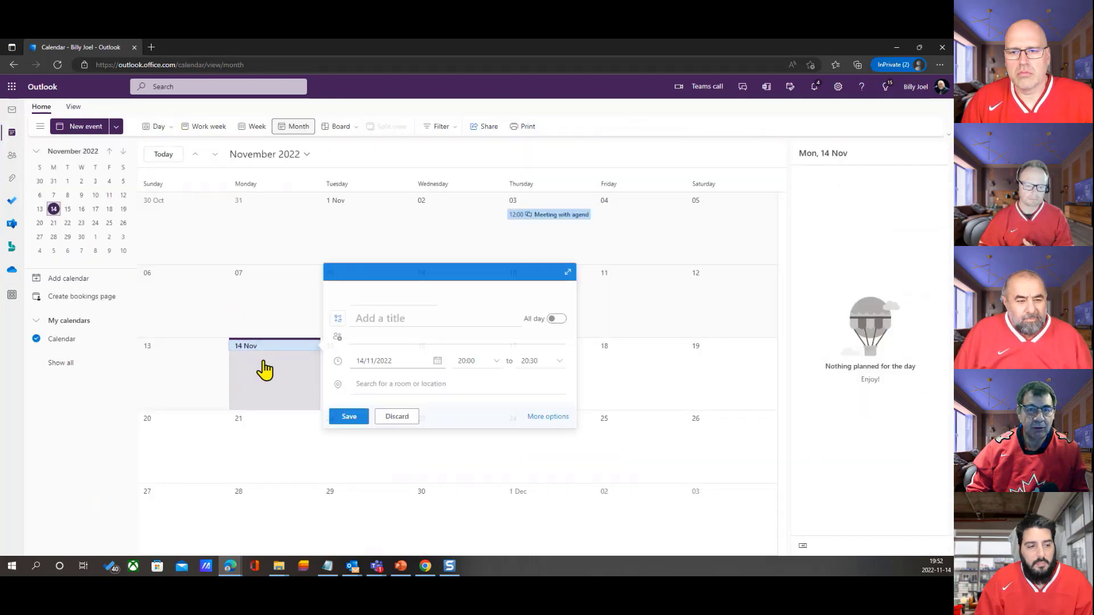
click(265, 371)
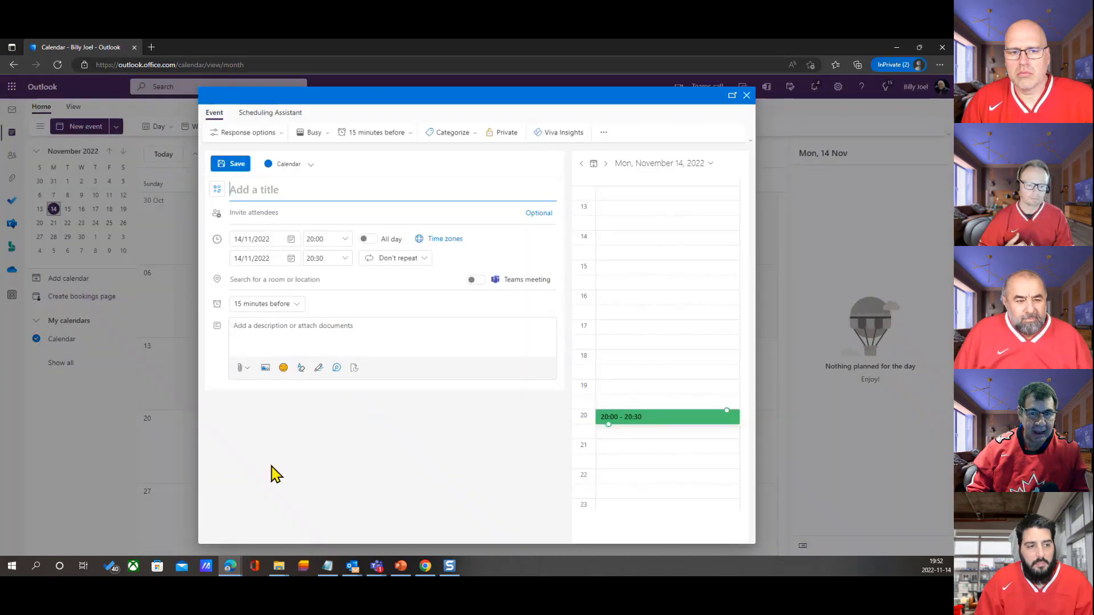
Try to insert a Loop component in the event's description
click(281, 330)
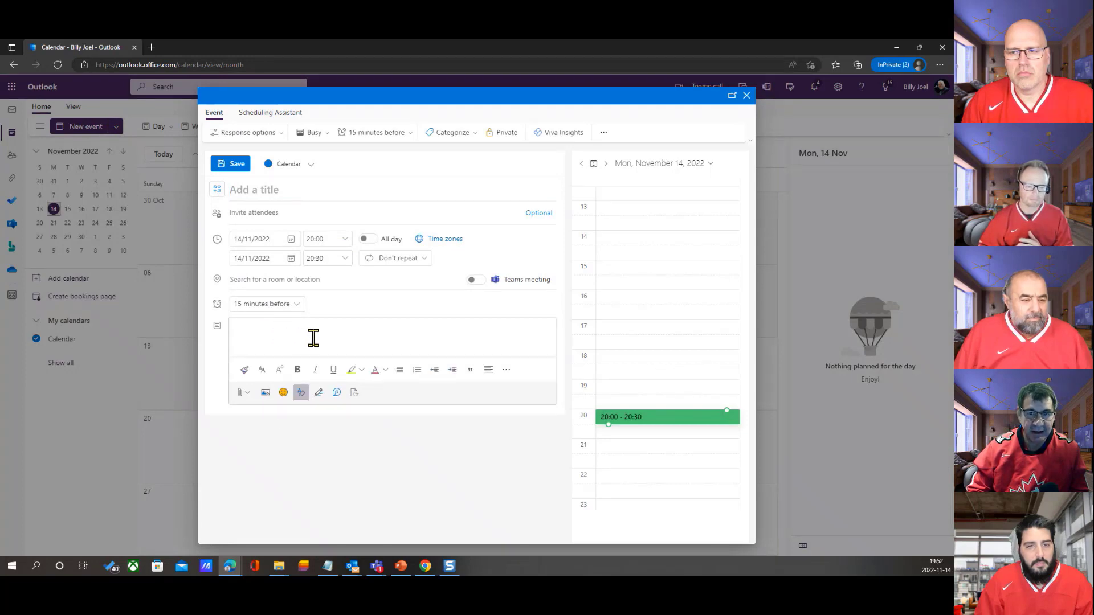
click(337, 393)
click(337, 393)
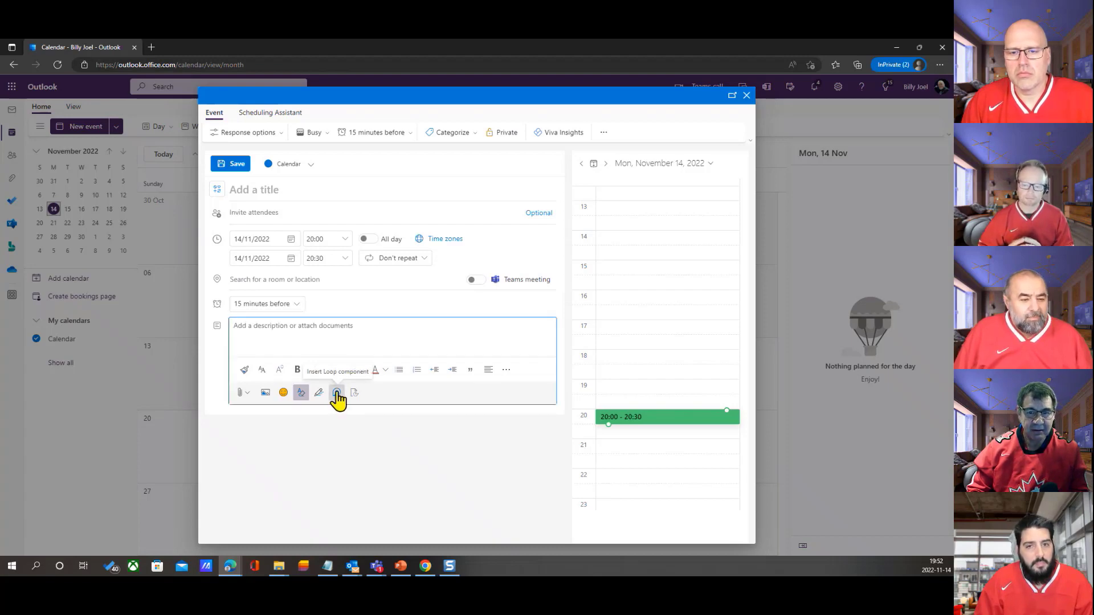
click(277, 336)
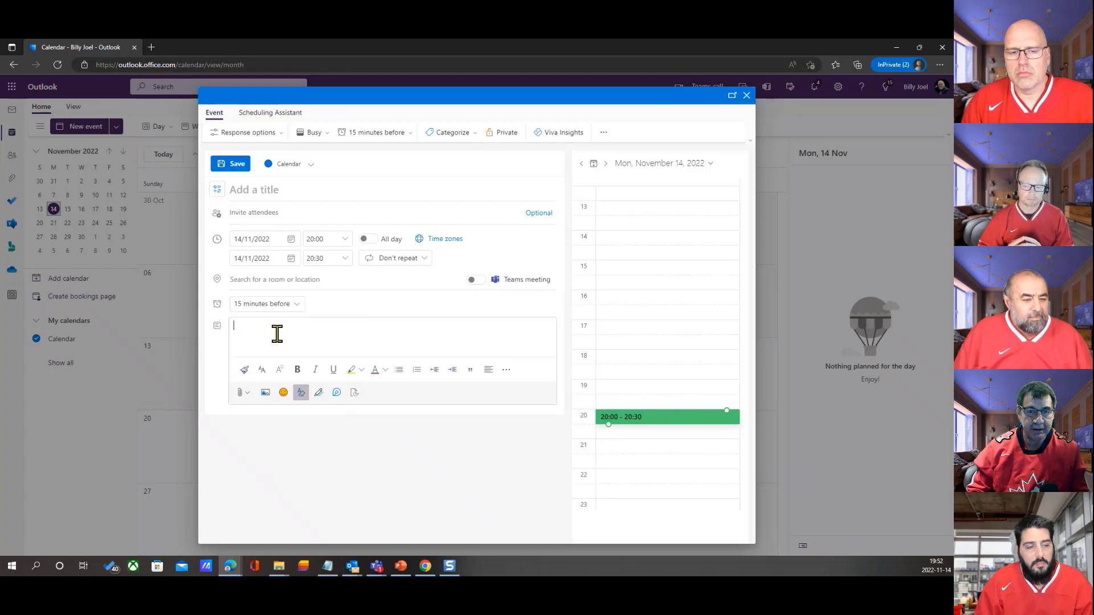
click(336, 393)
click(300, 329)
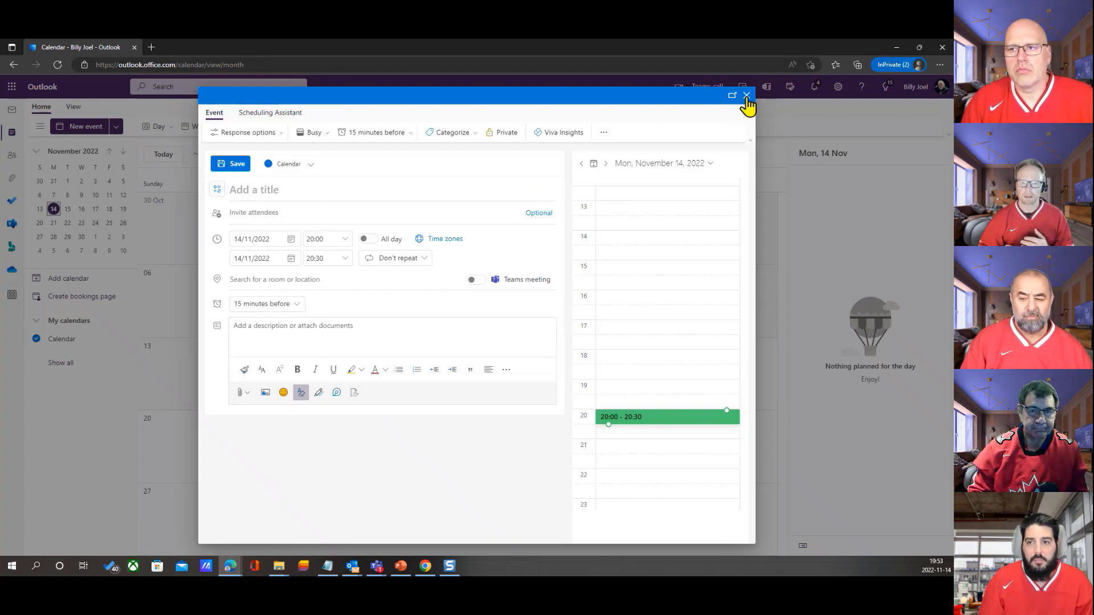
Close the unsaved event and return to the Teams chat with the Loop task list
click(746, 95)
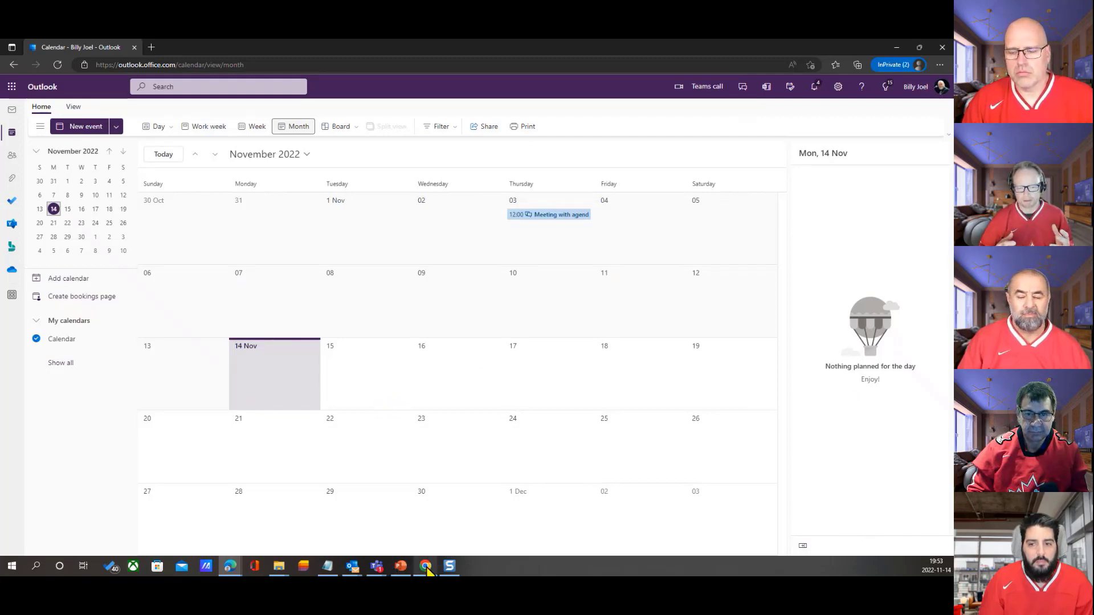
mouse_move(427, 570)
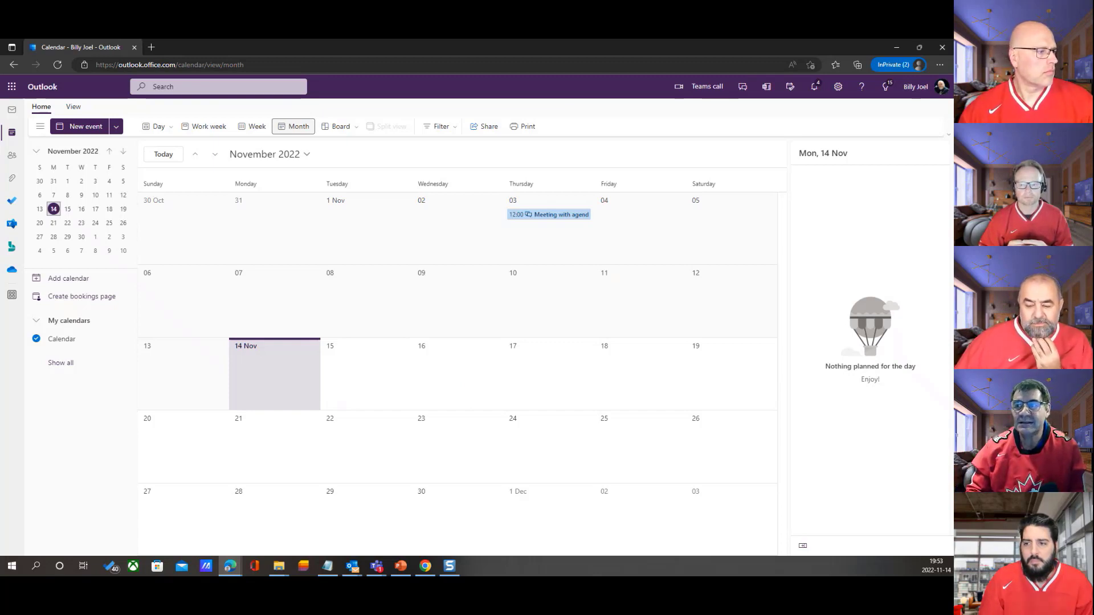
click(896, 46)
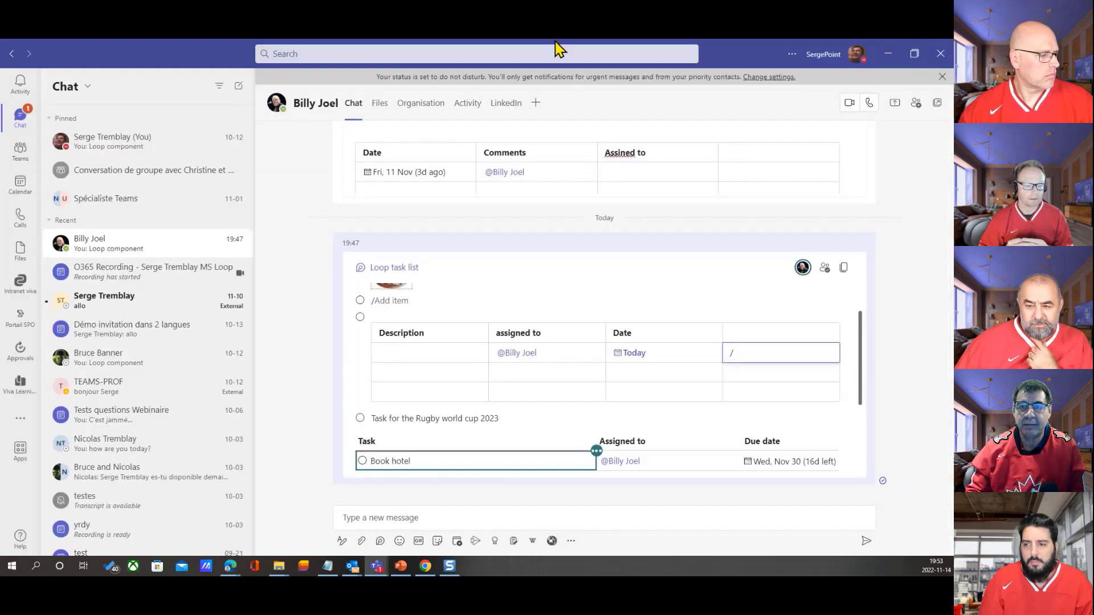